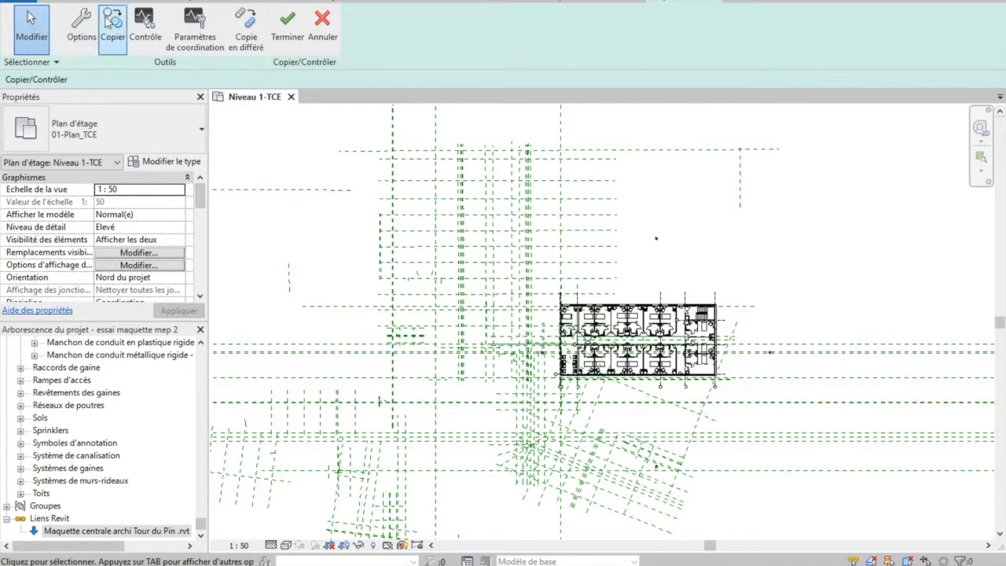
- In the Copy/Monitor options for floors, set the Balcon bois - 20cm type to "Ne pas copier ce type"
click(82, 25)
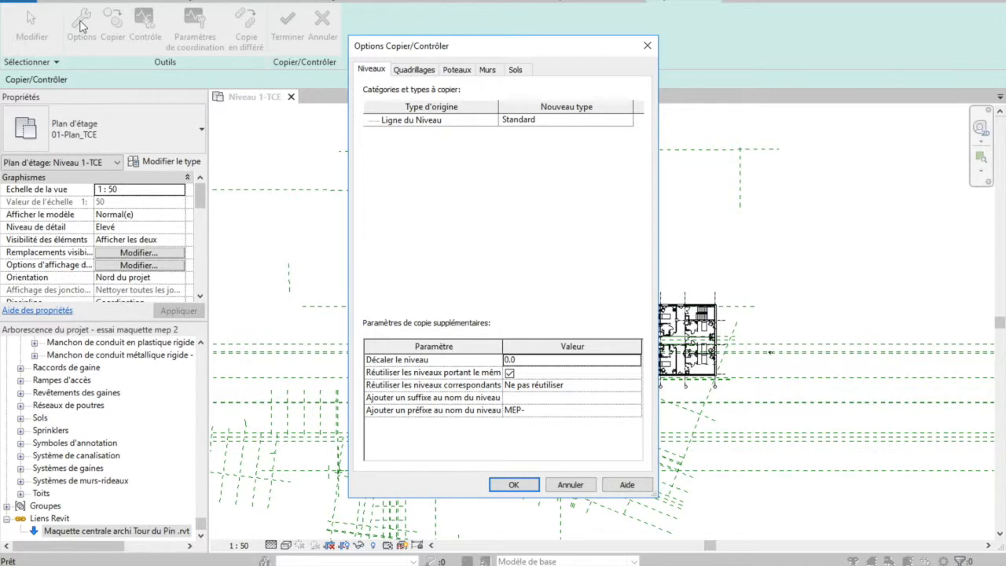
click(516, 72)
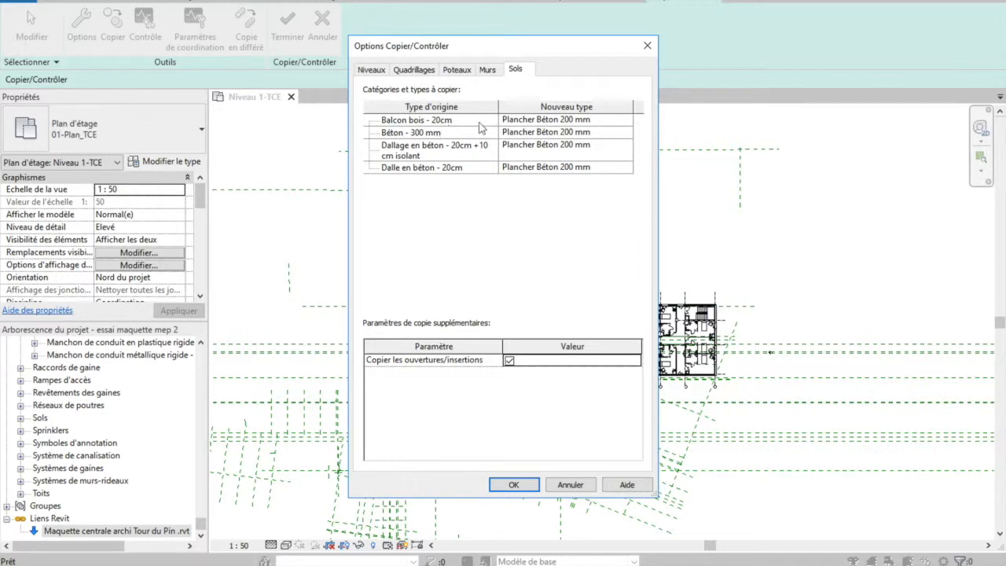
click(626, 124)
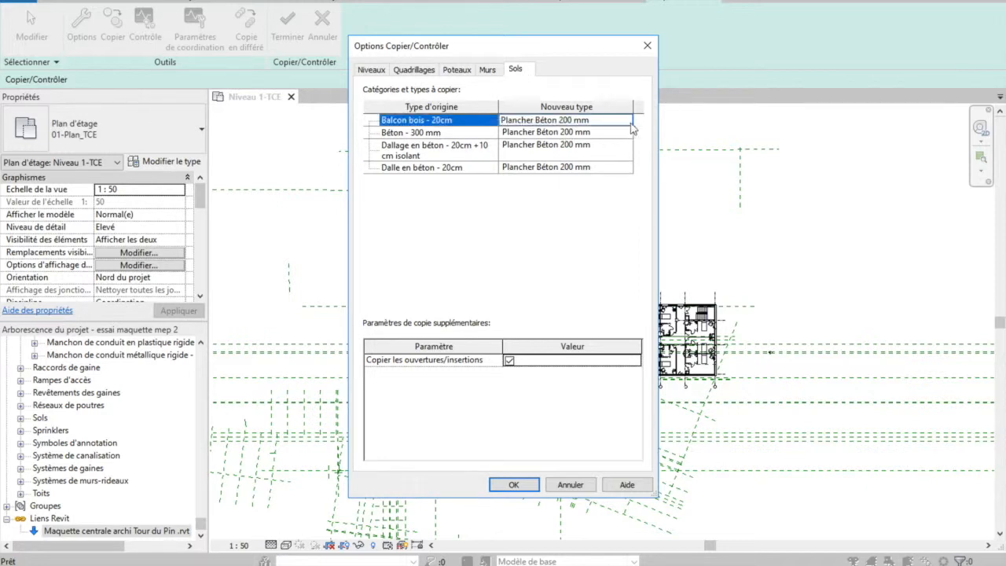
click(627, 121)
scroll(562, 151, up, 1)
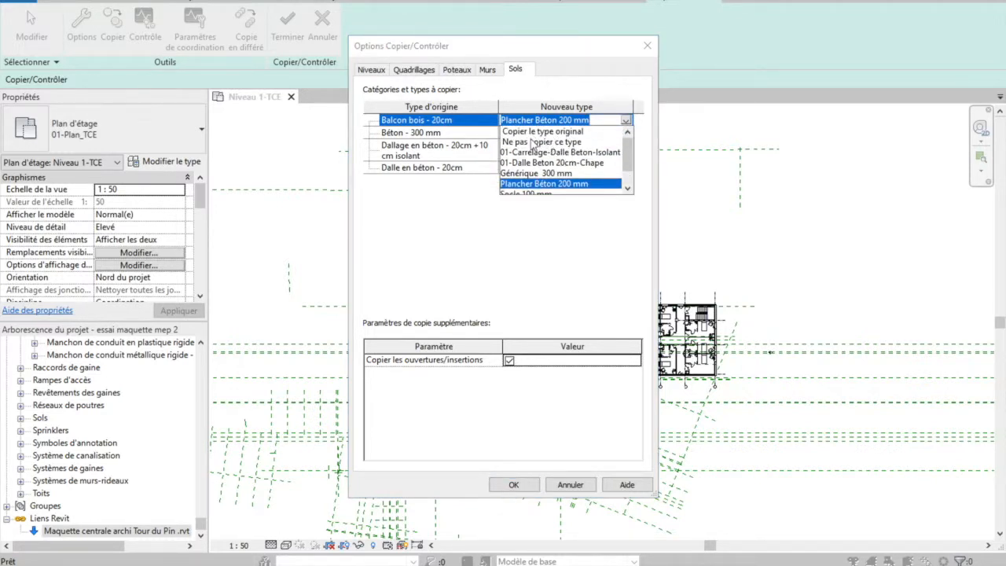
click(535, 142)
- Map the Béton - 300 mm floor type to the new type Générique 300 mm
click(622, 134)
click(625, 133)
click(625, 134)
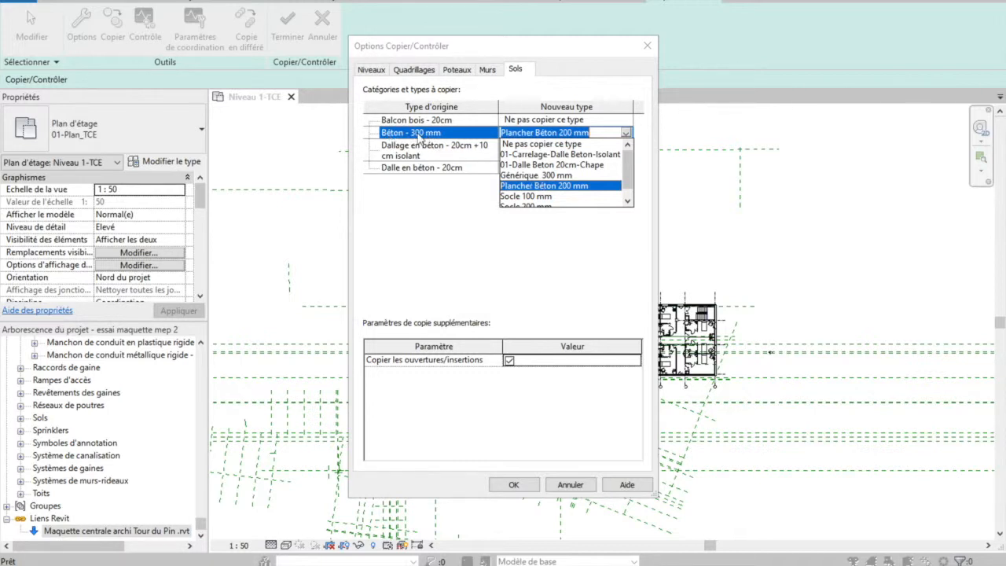
click(550, 175)
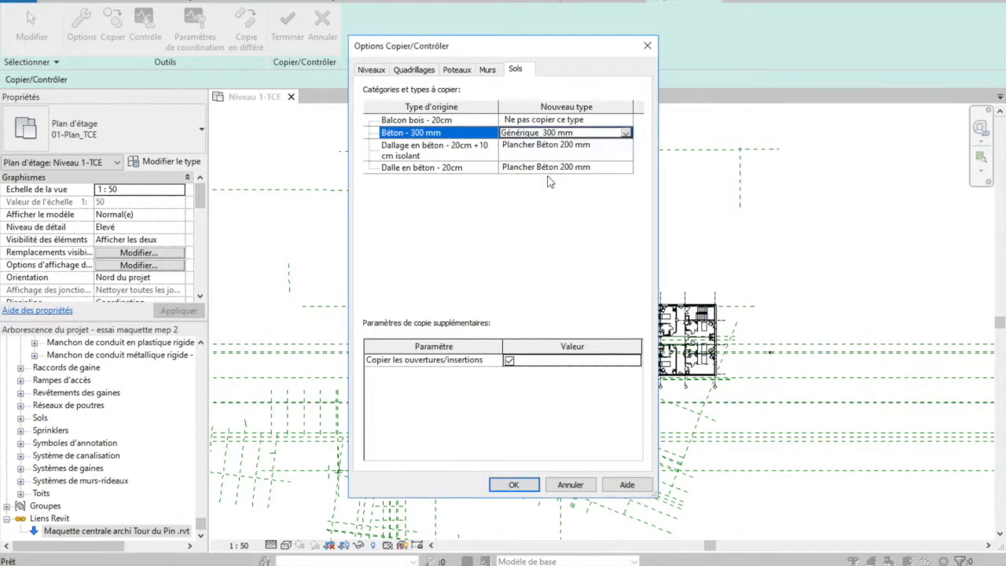
- Set the Dallage en béton - 20cm + 10 cm isolant floor type to "Copier le type original"
click(626, 155)
click(626, 154)
click(625, 149)
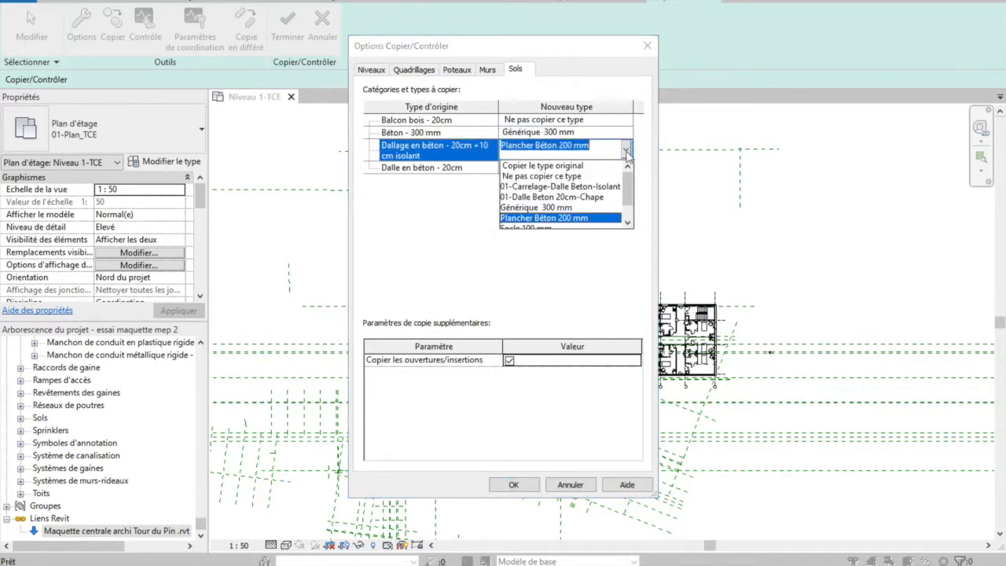
click(548, 165)
- Set Dalle en béton - 20cm to "Copier le type original", disable copying of openings/insertions, and accept the options
click(616, 167)
click(631, 169)
click(626, 168)
click(569, 178)
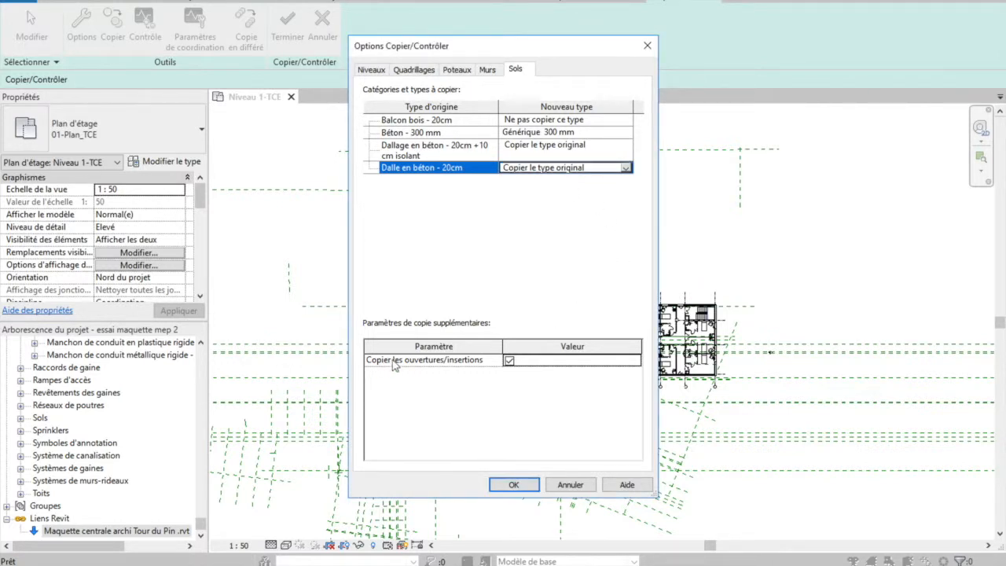
click(509, 361)
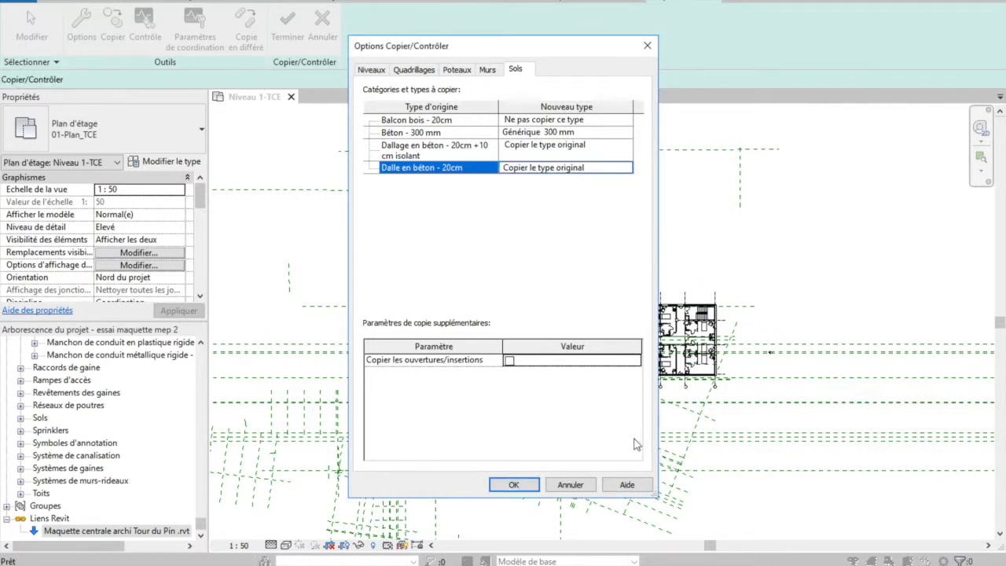
click(513, 485)
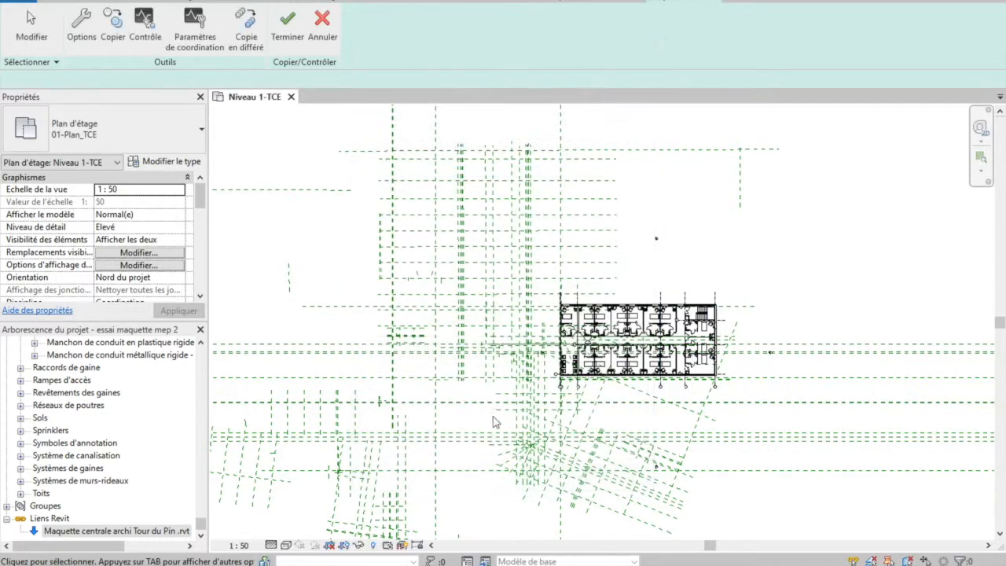
- Start Copy in Multiple mode and select the whole linked building in the 3D view
click(112, 24)
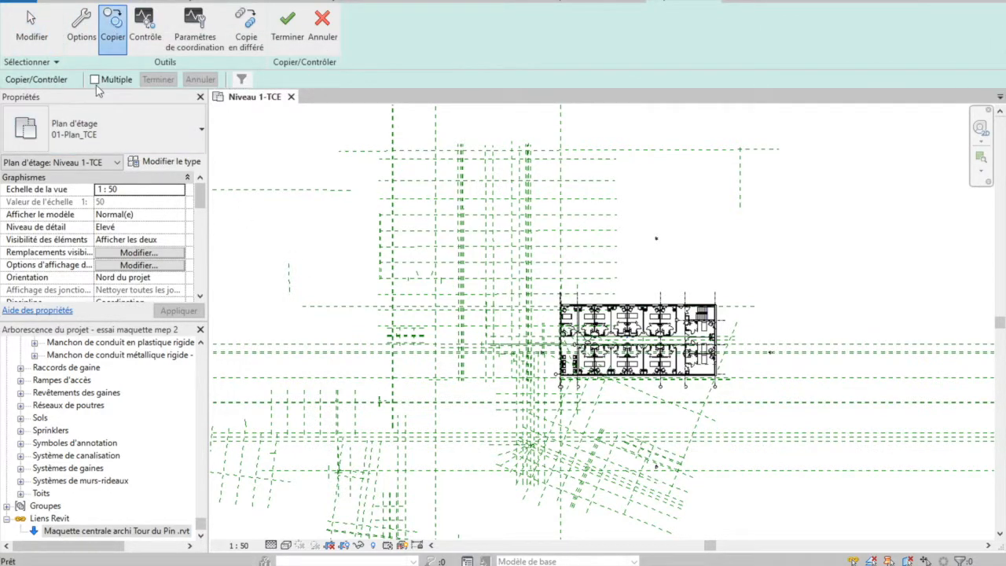
click(94, 81)
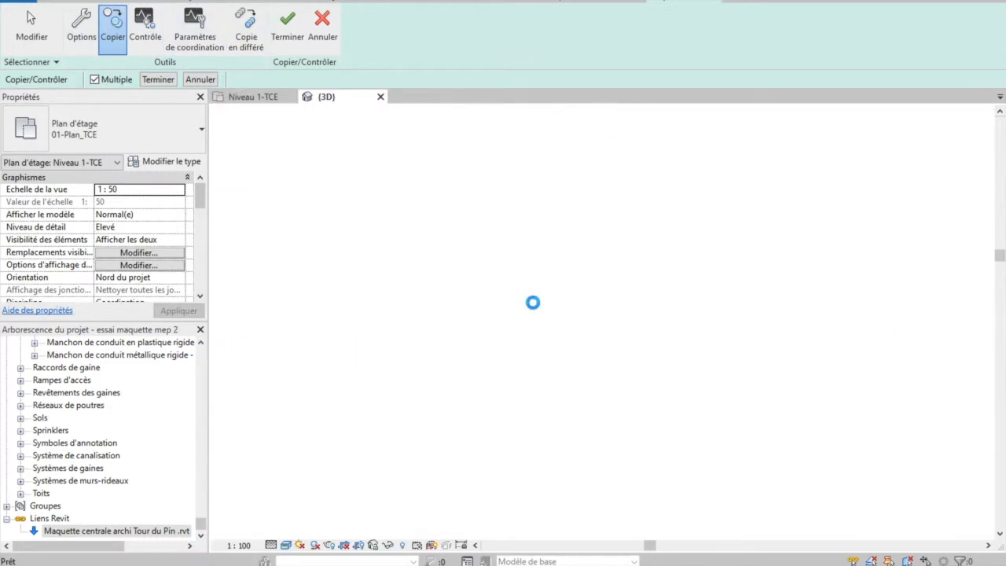
scroll(561, 366, up, 9)
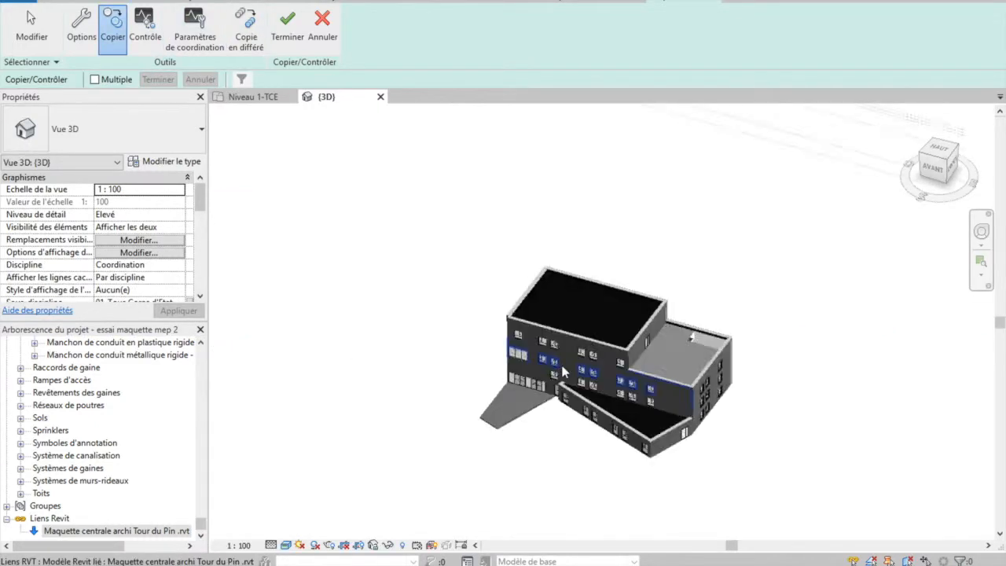
scroll(558, 366, down, 3)
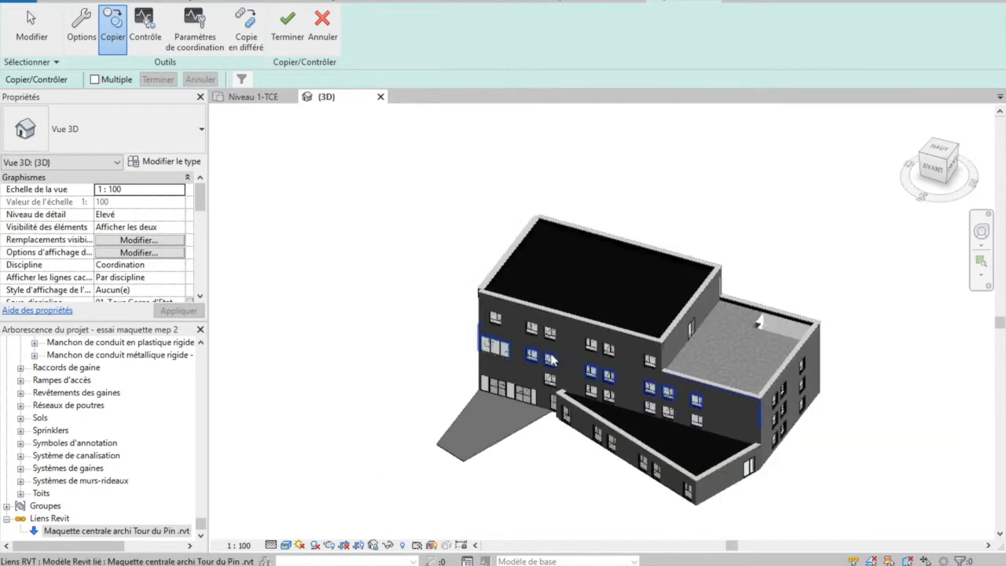
scroll(429, 175, down, 3)
click(646, 464)
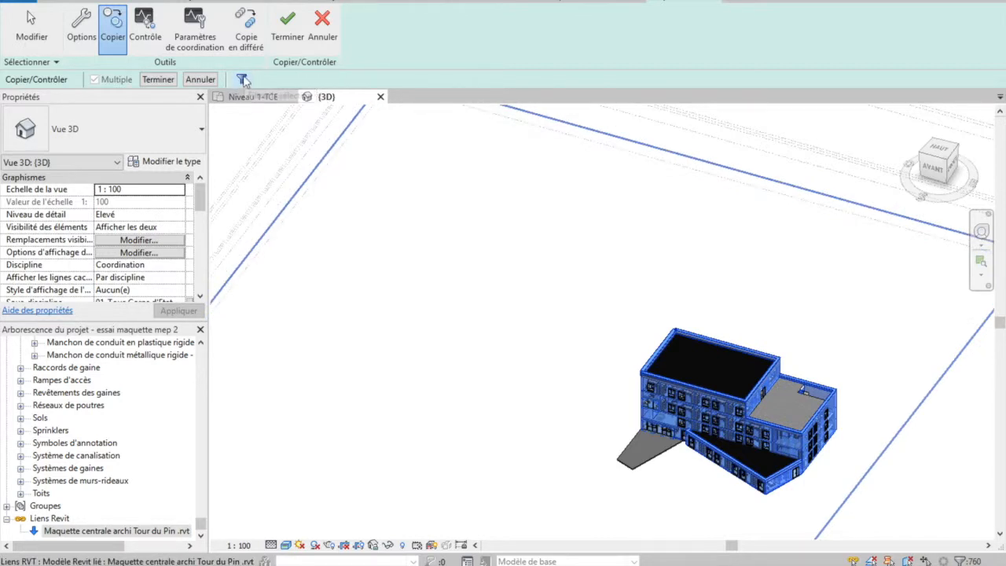
- Filter the Murs category out of the selection and copy the remaining sanitary fixtures, mechanical equipment and floors
click(240, 78)
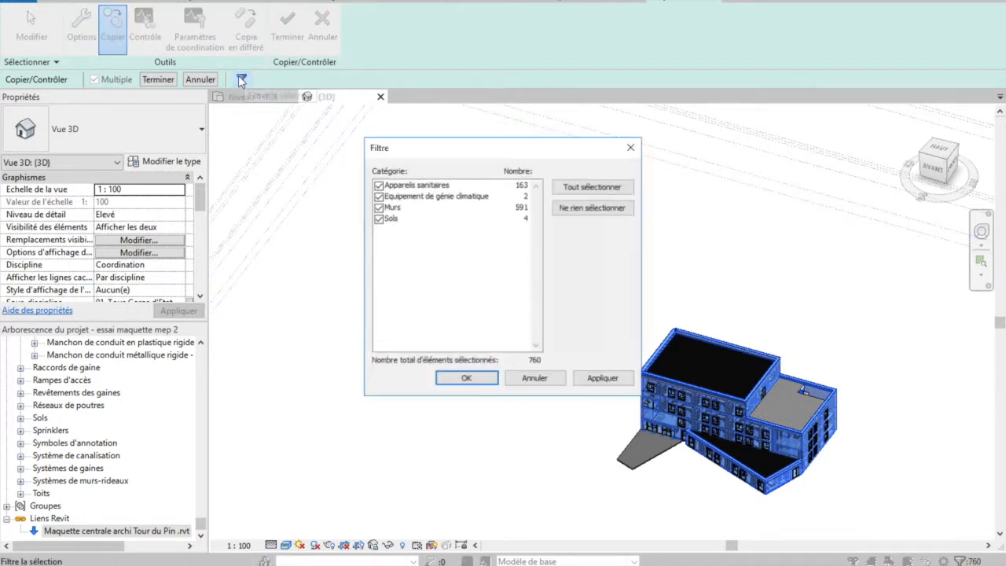
click(377, 207)
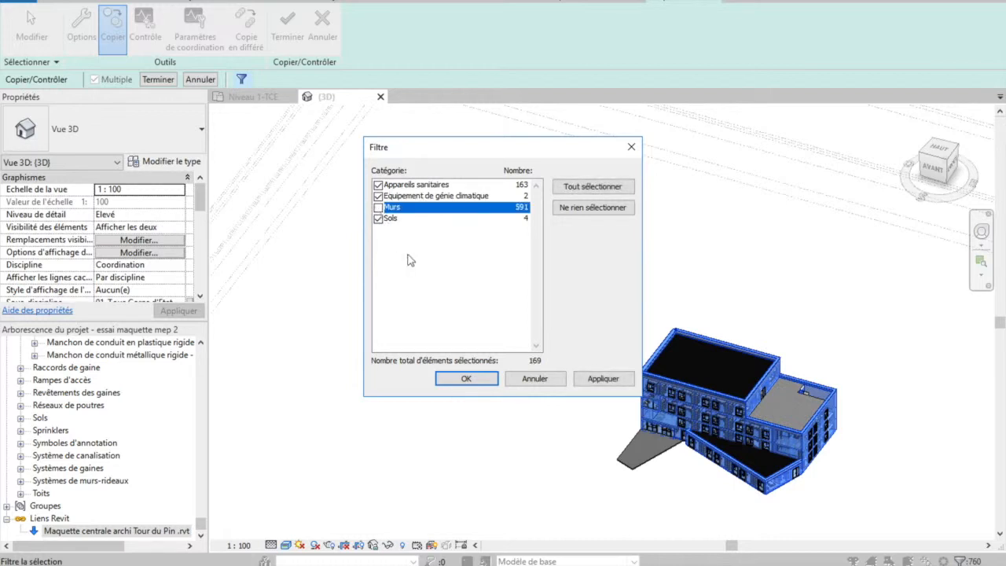
click(466, 379)
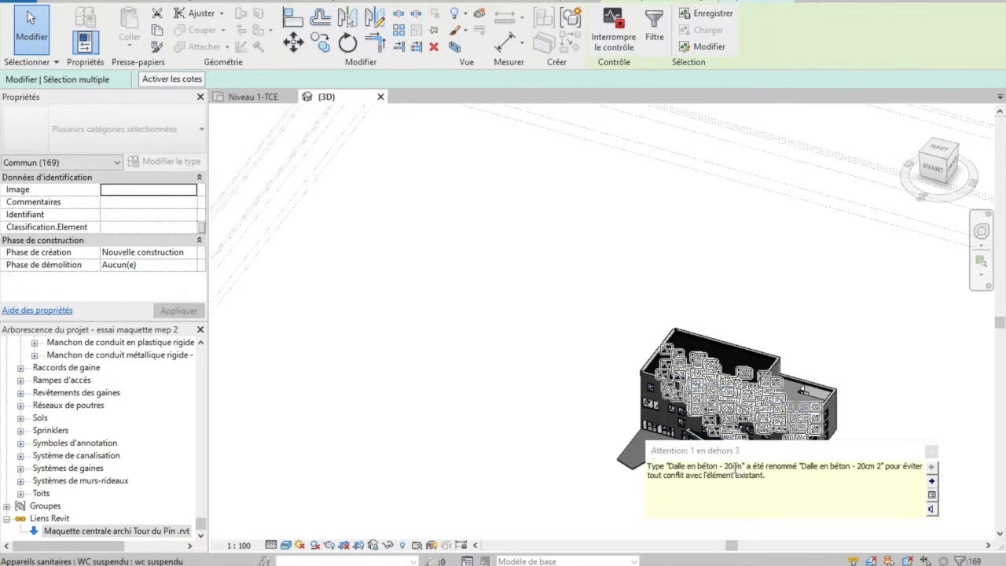
- Read through the warnings raised by the copy and dismiss them
click(931, 481)
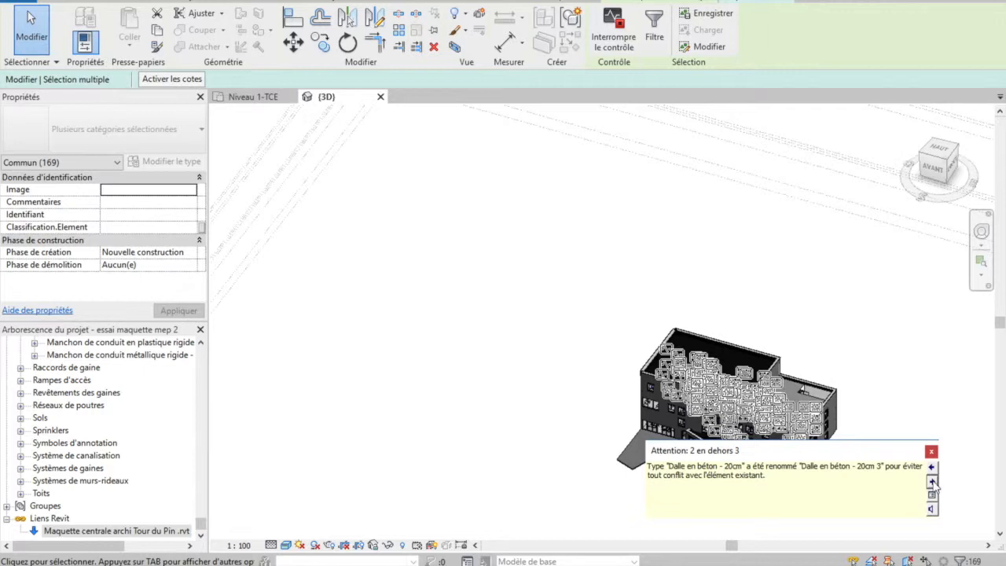
click(931, 481)
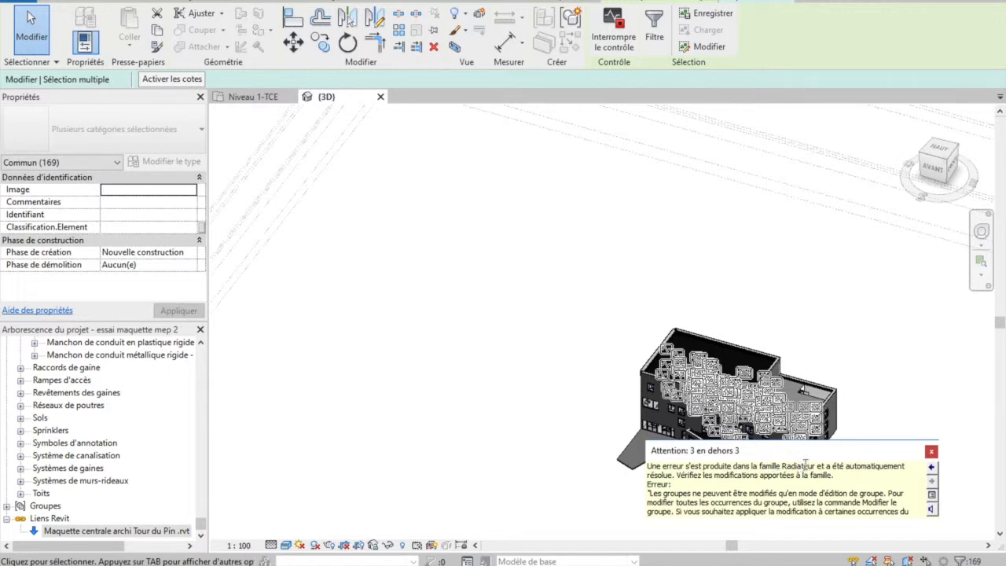
click(930, 450)
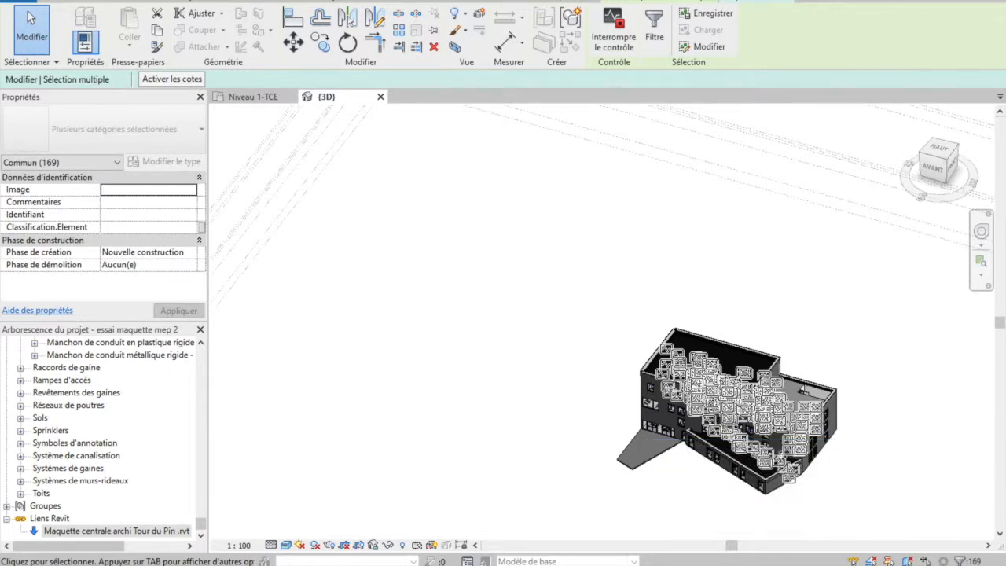
- Check the monitored elements on the building and finish the Copy/Monitor session
scroll(762, 460, up, 4)
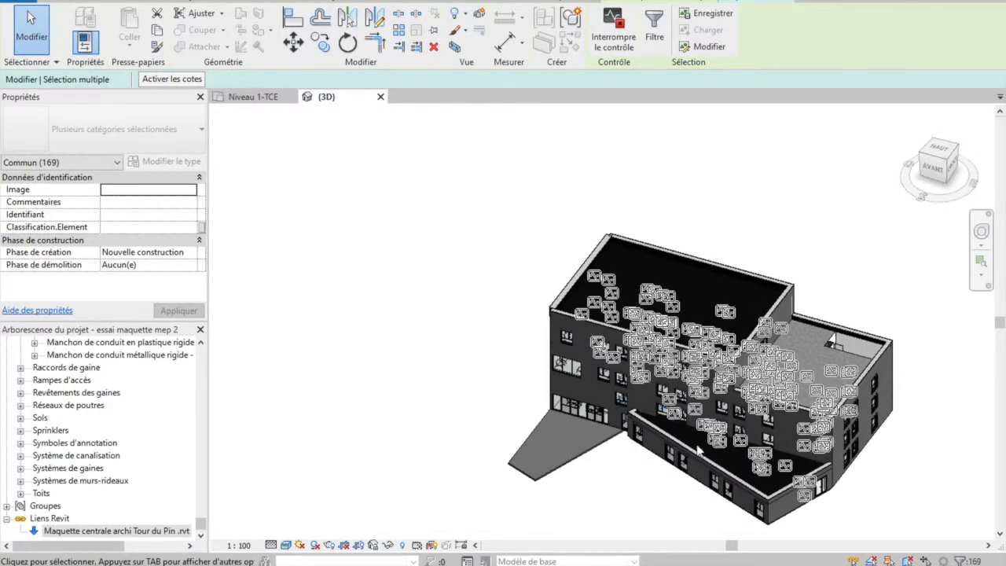
scroll(698, 449, up, 6)
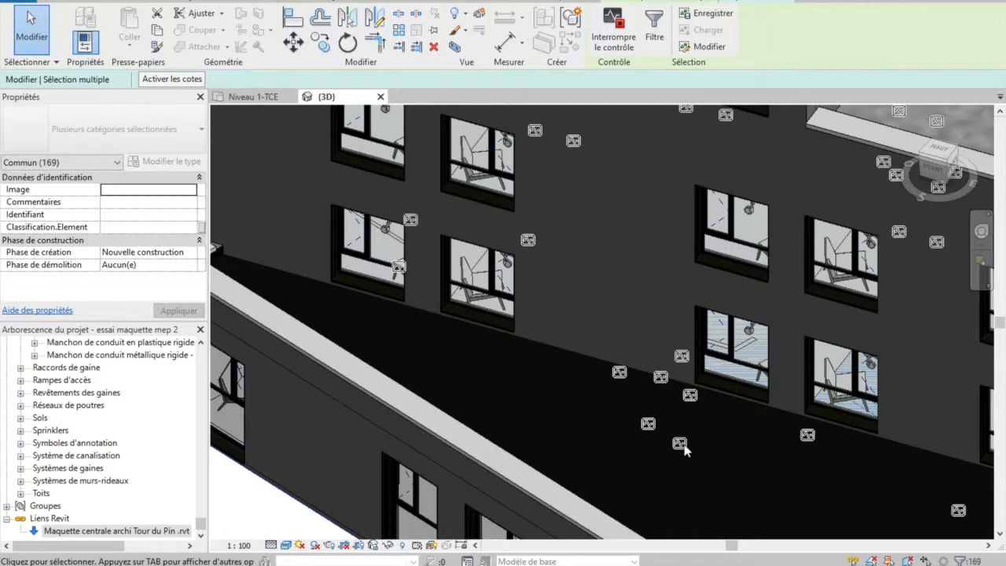
scroll(680, 445, down, 2)
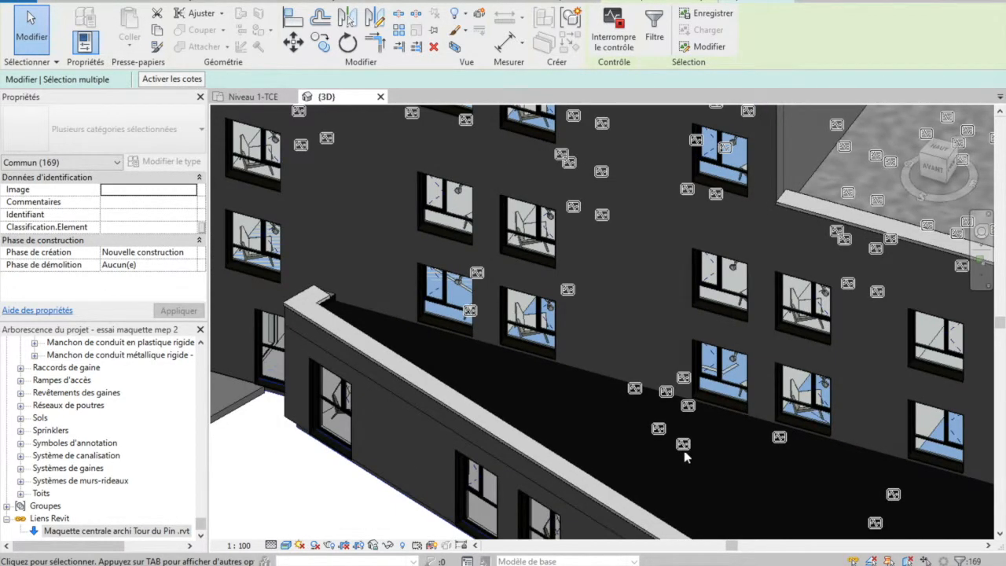
scroll(651, 231, down, 3)
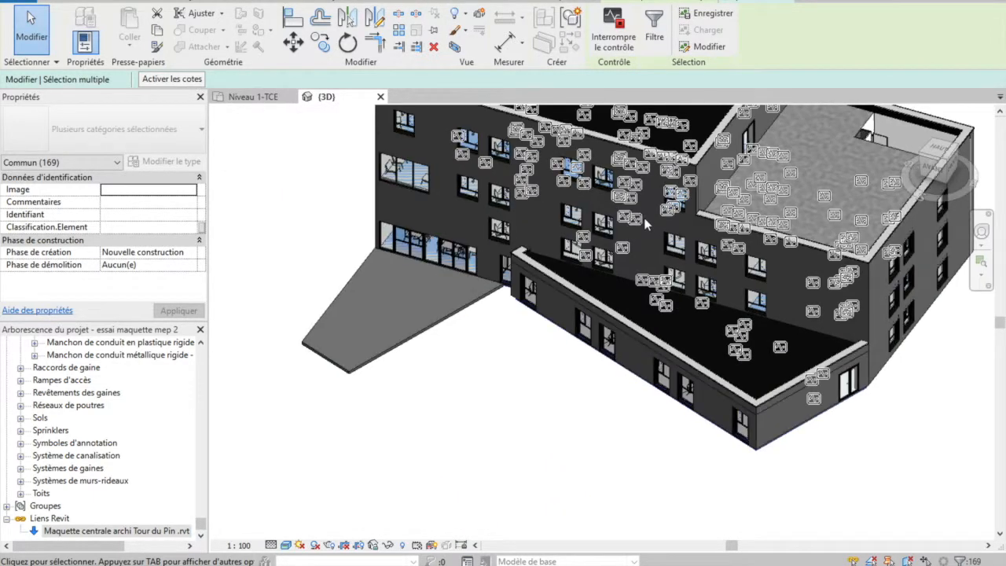
click(775, 1)
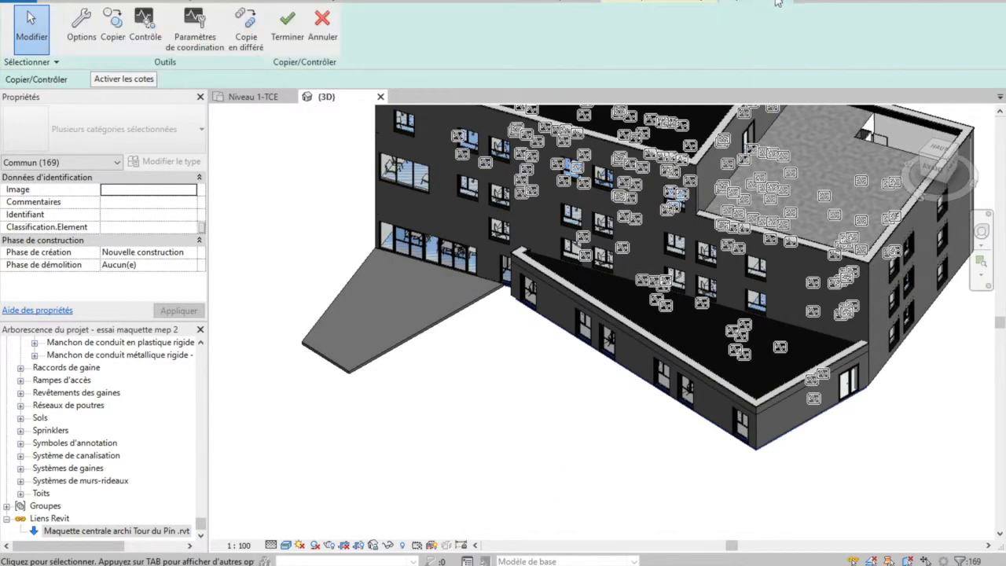
click(288, 23)
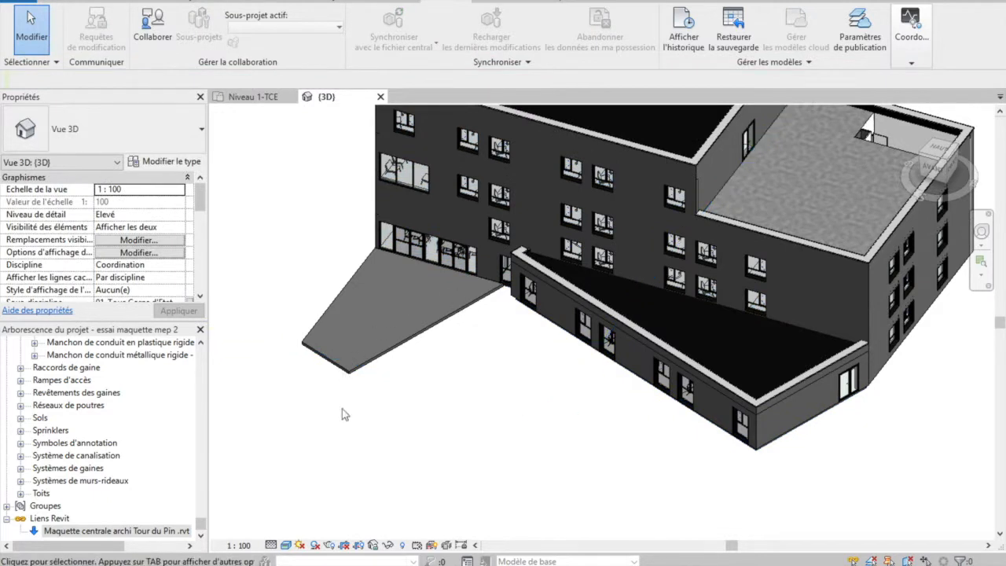
- Unload the Revit link "Maquette centrale archi Tour du Pin .rvt" and confirm
click(53, 531)
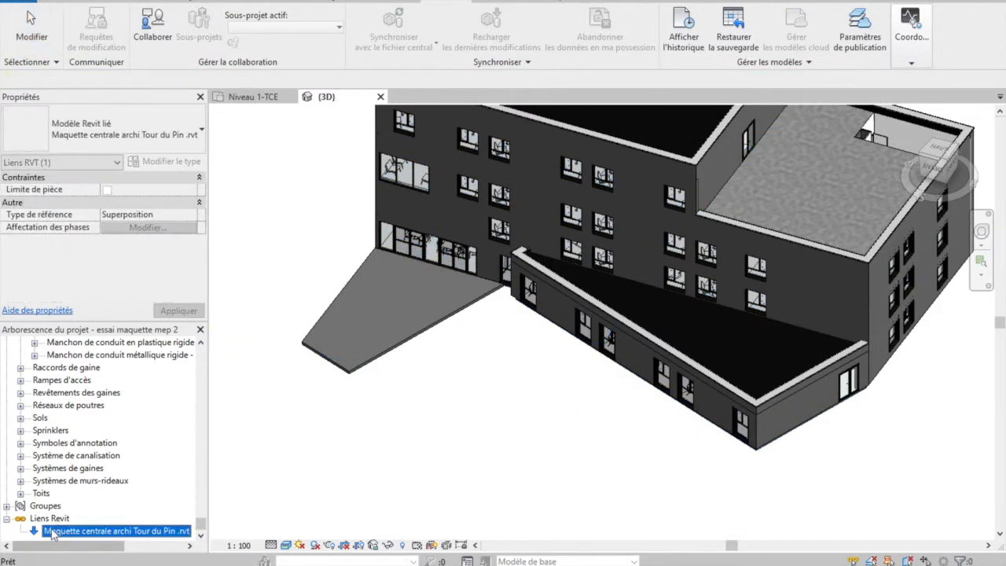
right_click(53, 532)
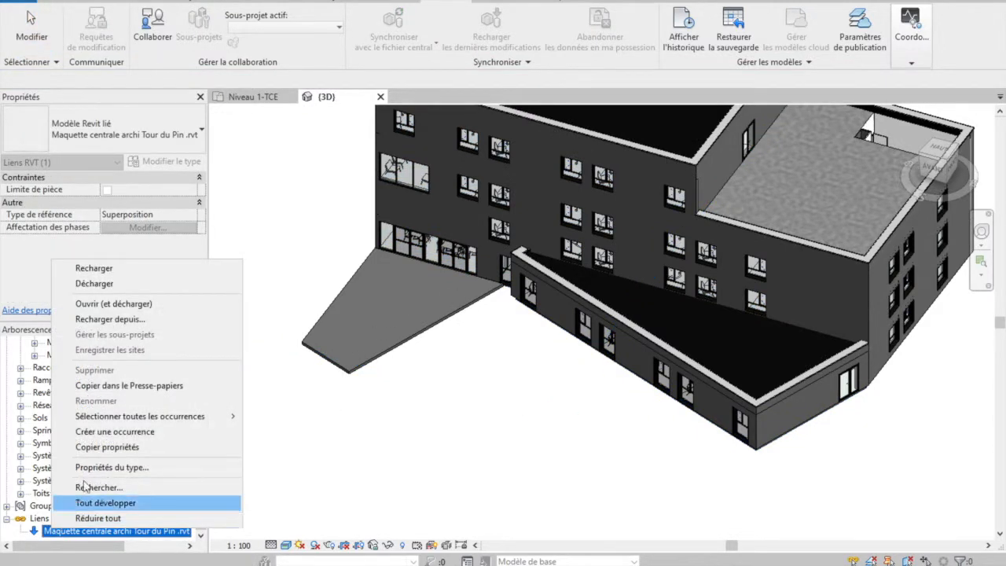
click(94, 285)
click(533, 302)
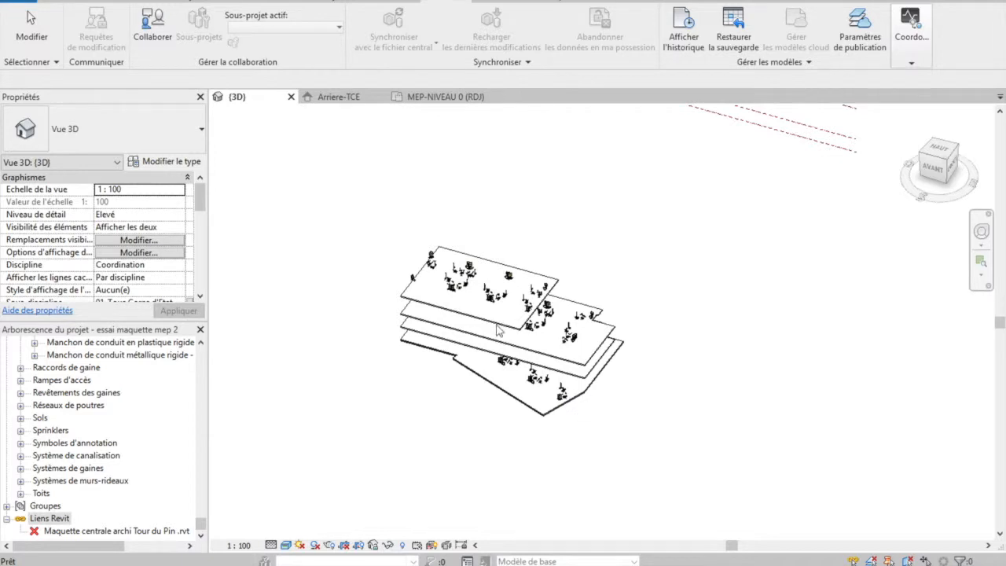
- Examine the copied floors and sanitary fixtures in the 3D view, the MEP-NIVEAU 0 (RDJ) plan and the Arriere-TCE elevation
scroll(483, 299, up, 5)
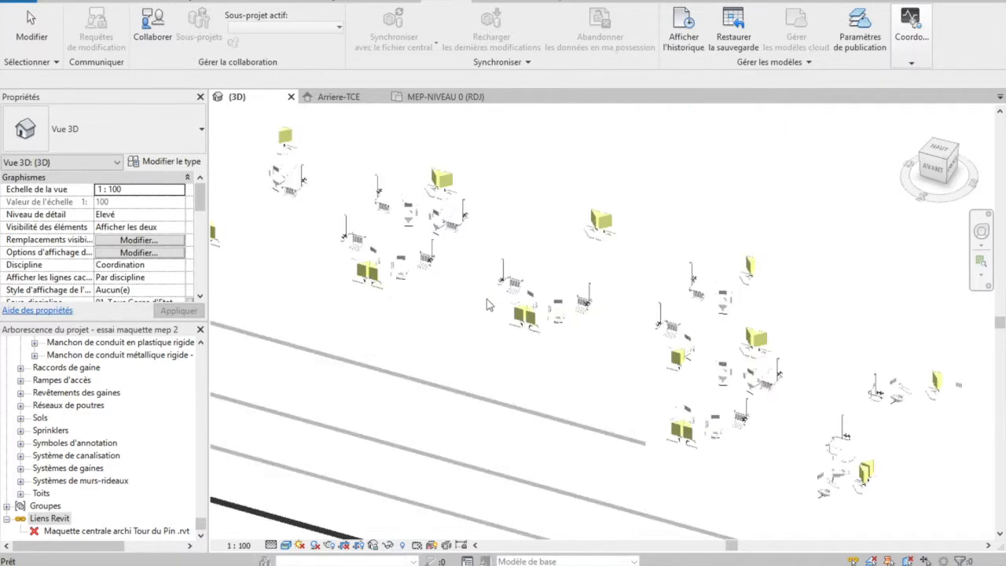
drag(201, 522, 203, 347)
double_click(99, 380)
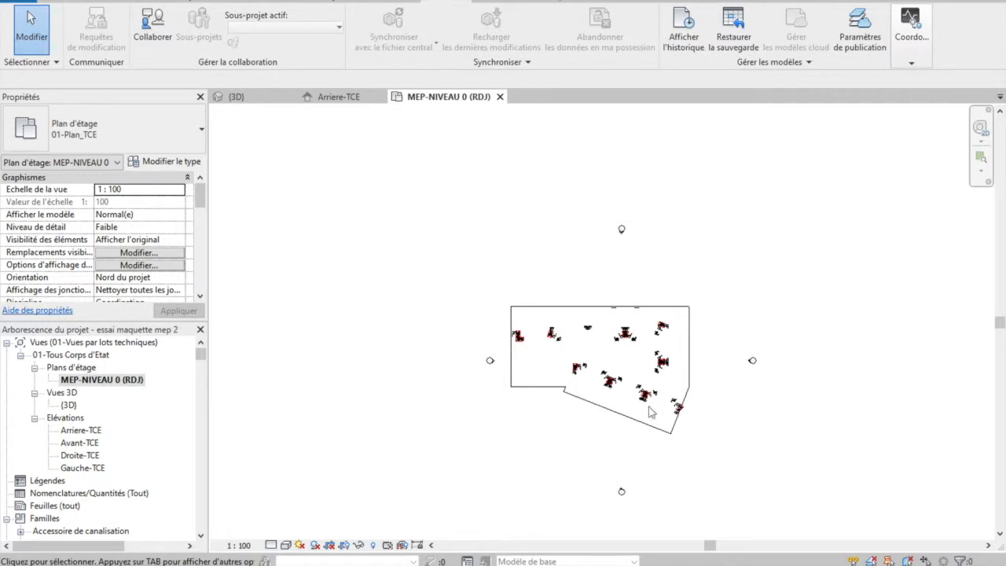
scroll(518, 339, up, 5)
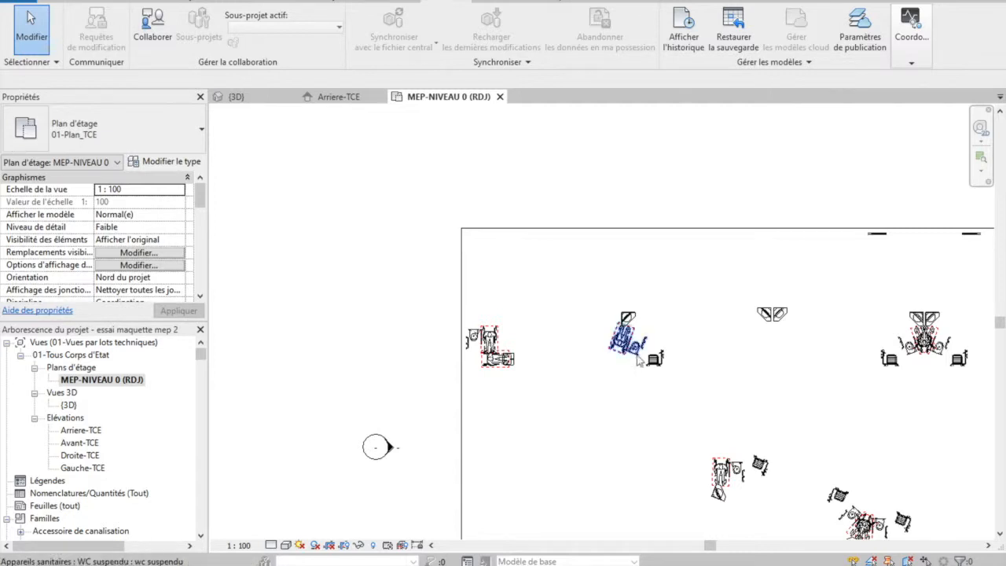
double_click(70, 431)
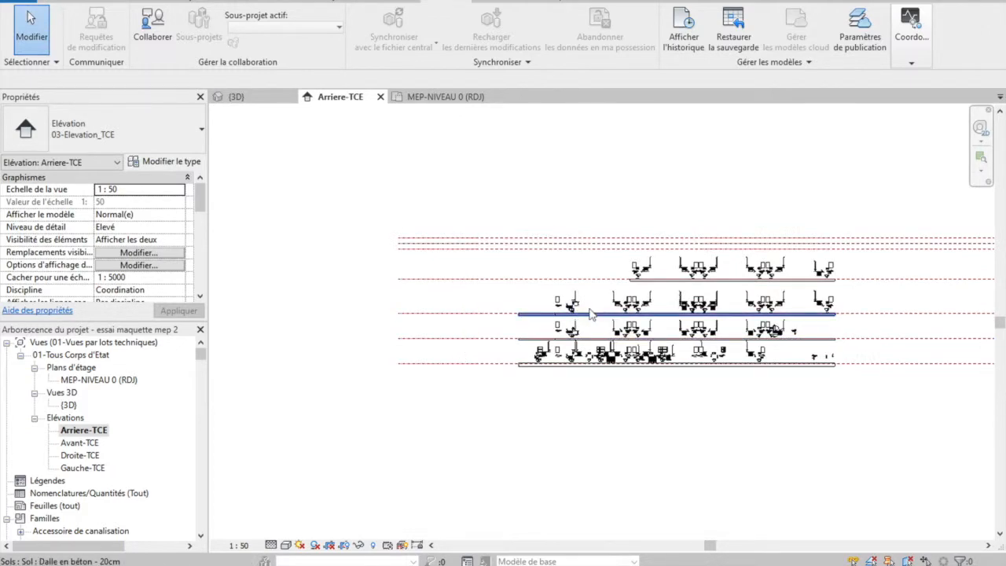
scroll(579, 312, up, 3)
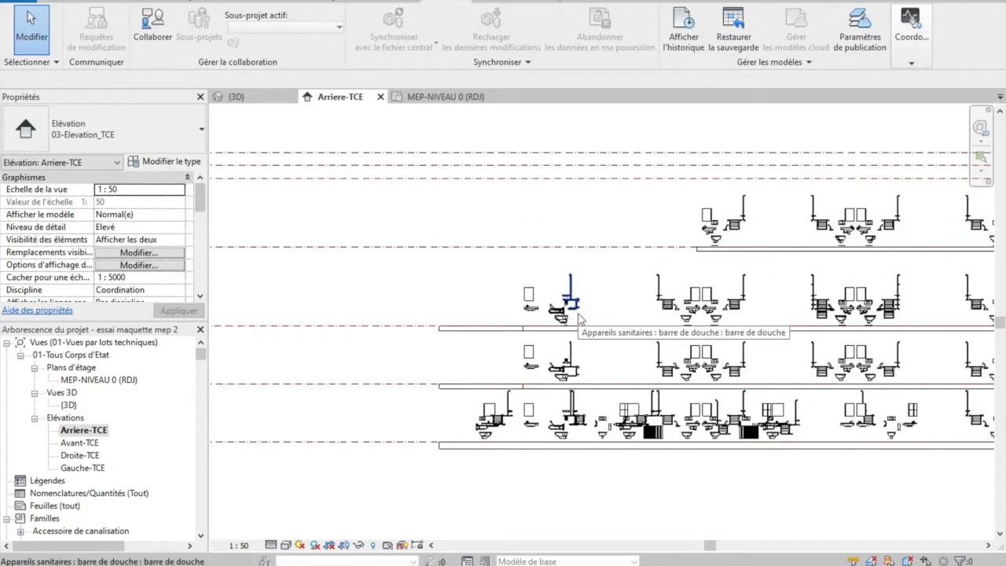
- Compare the copied elements across the Arriere-TCE elevation, the 3D view and the MEP-NIVEAU 0 (RDJ) plan
scroll(579, 316, down, 3)
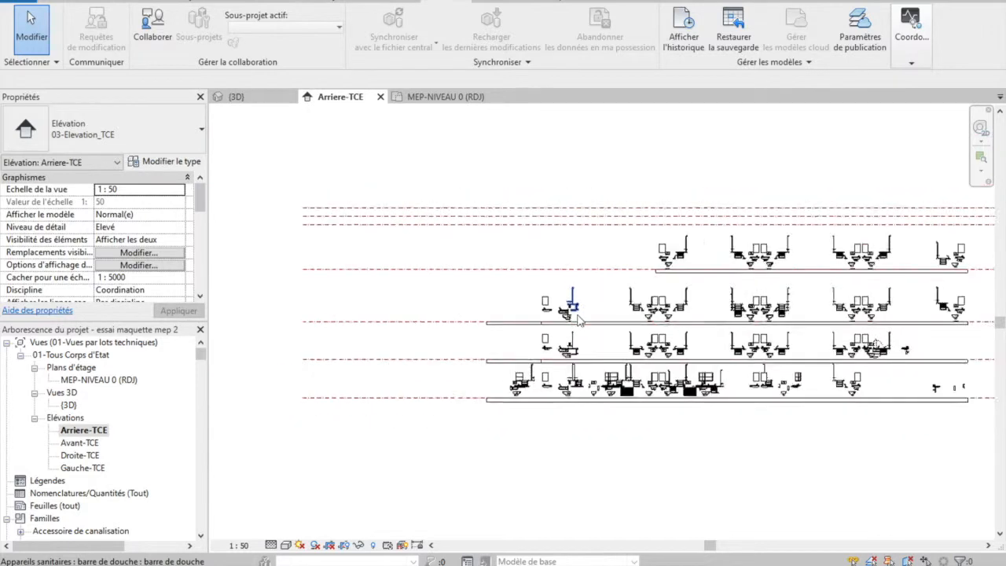
scroll(579, 318, down, 1)
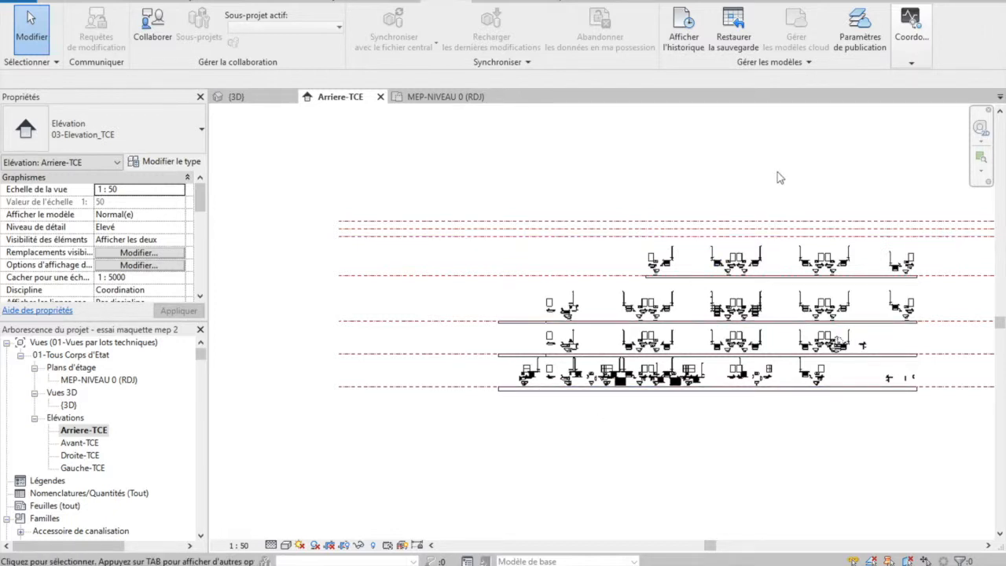
click(238, 97)
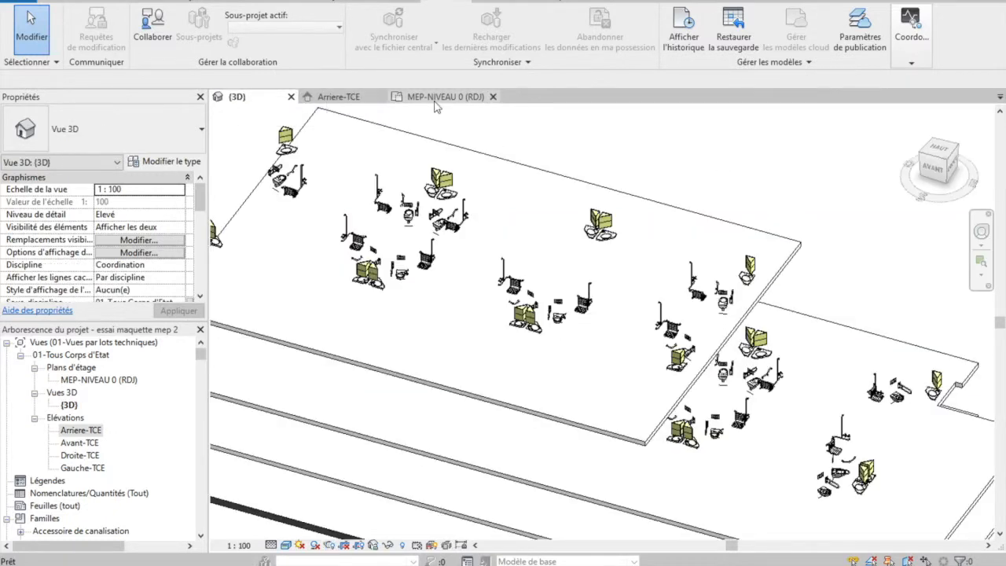
click(440, 96)
click(348, 99)
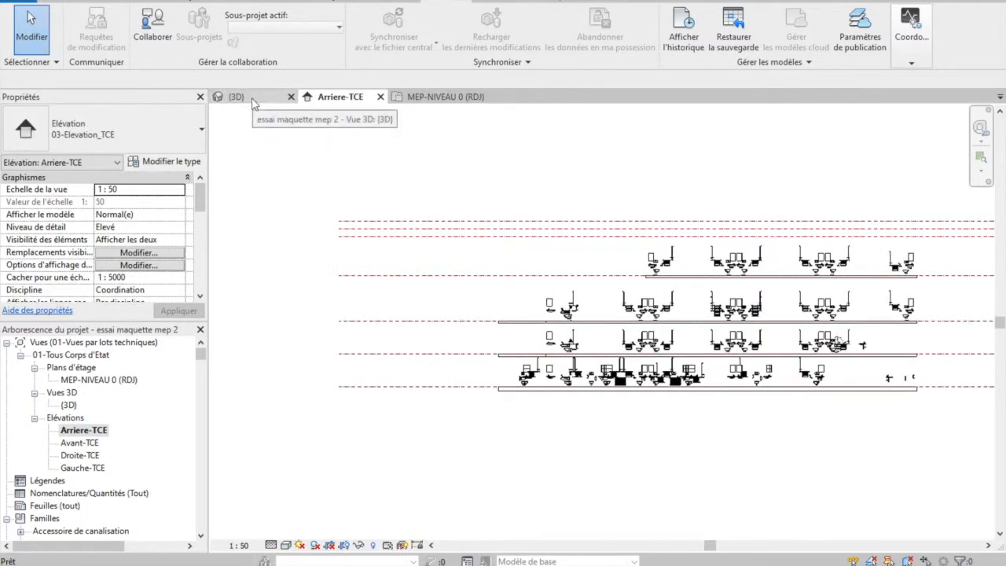
click(253, 101)
click(338, 97)
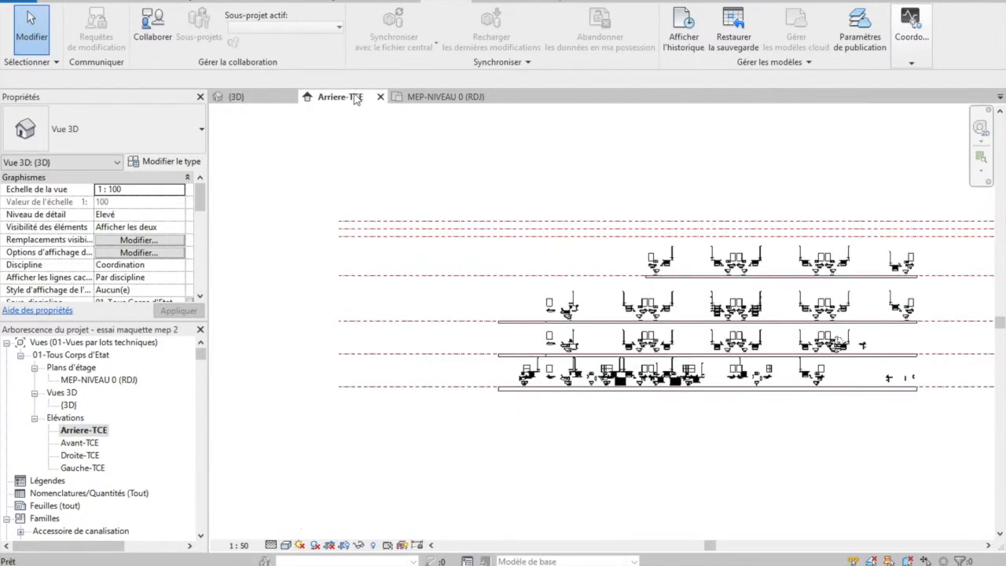
click(445, 100)
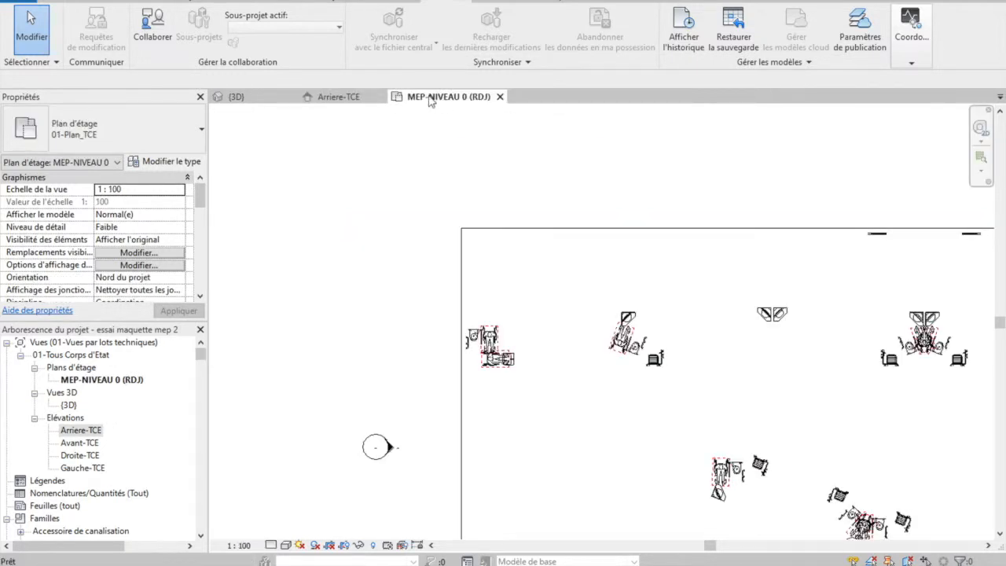
- Tile the plan, elevation and 3D views side by side and fit the whole building in each one
click(488, 2)
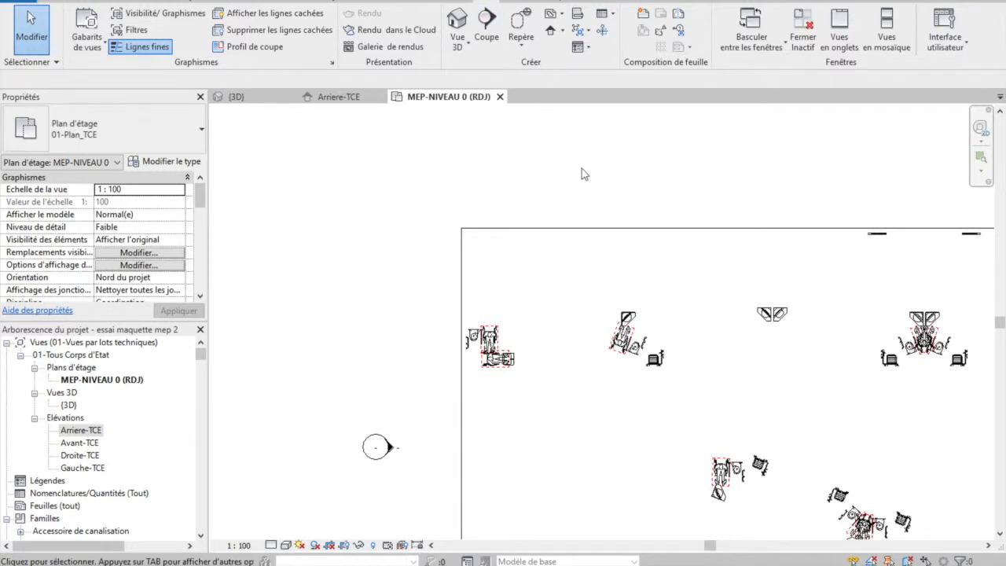
click(895, 28)
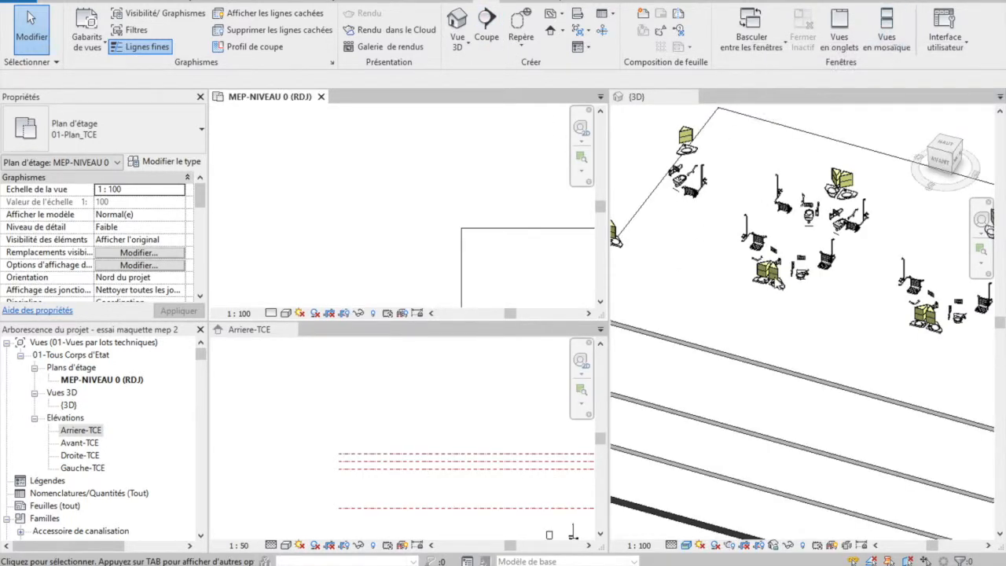
scroll(775, 282, down, 2)
scroll(775, 283, down, 3)
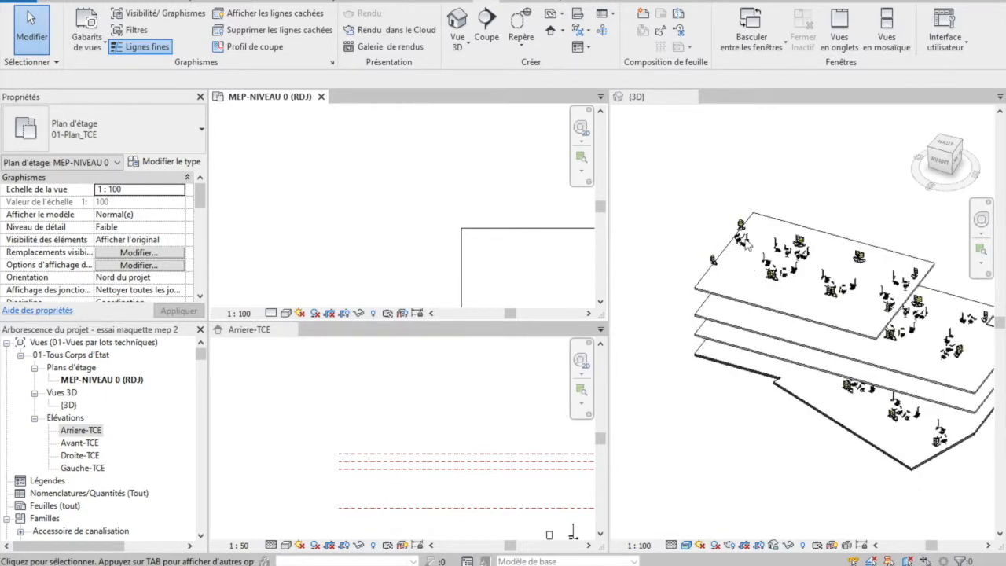
scroll(422, 239, down, 4)
middle_drag(510, 260, 390, 202)
scroll(385, 191, up, 1)
click(419, 421)
scroll(420, 422, down, 3)
middle_drag(422, 429, 377, 424)
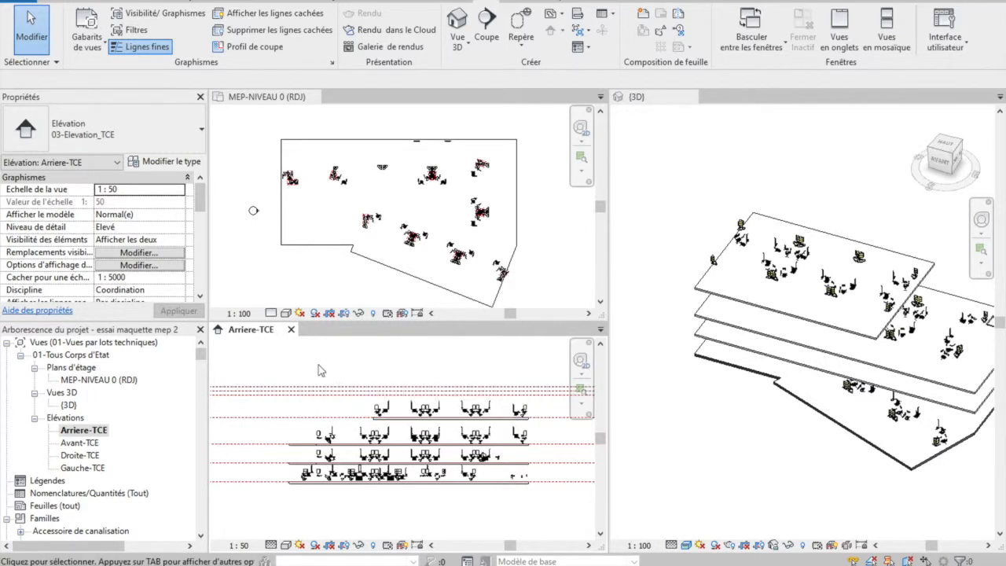
- Create a vertical Coupe TCE section beside the first sanitary group in the MEP-NIVEAU 0 (RDJ) plan and open its view
scroll(274, 145, up, 5)
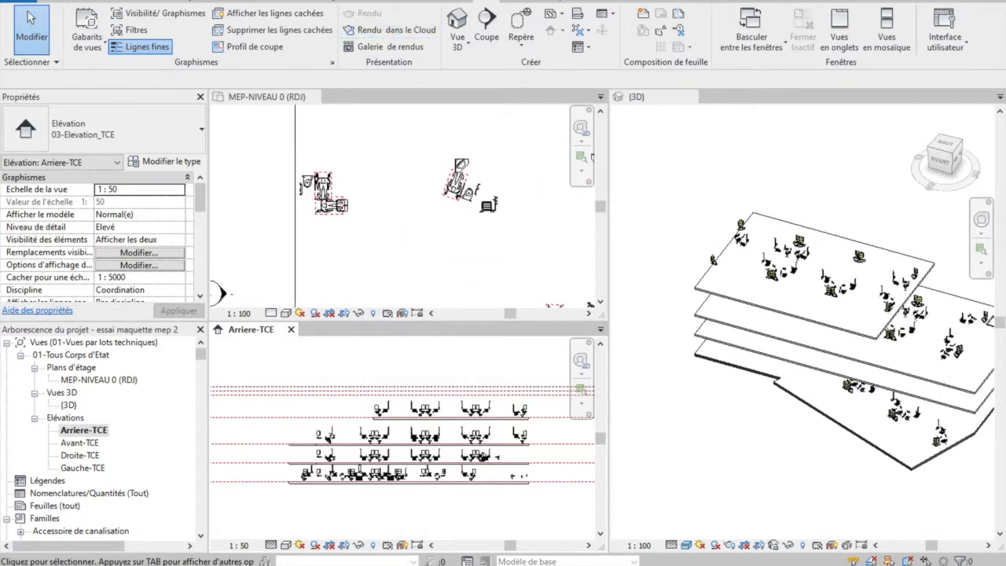
click(486, 23)
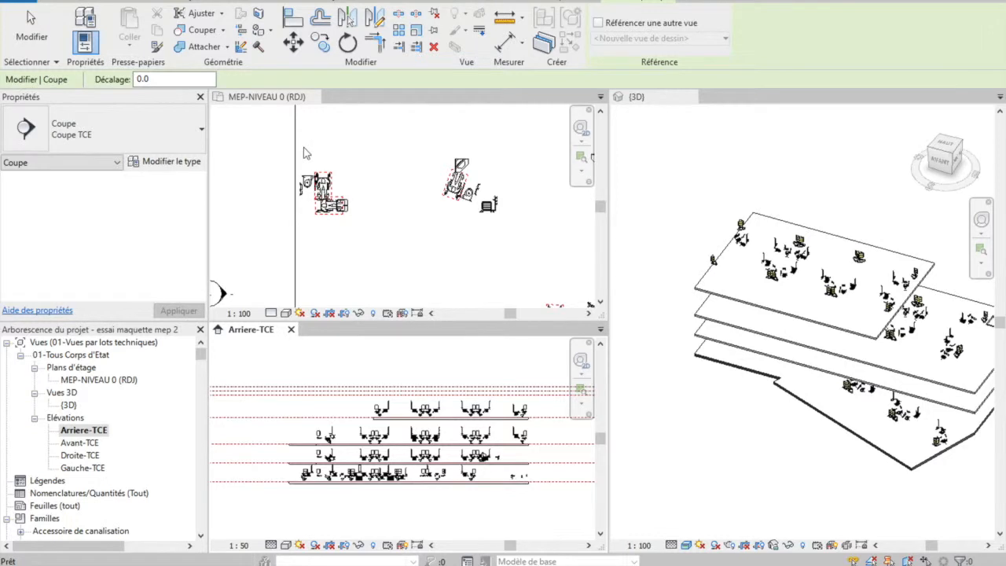
click(306, 153)
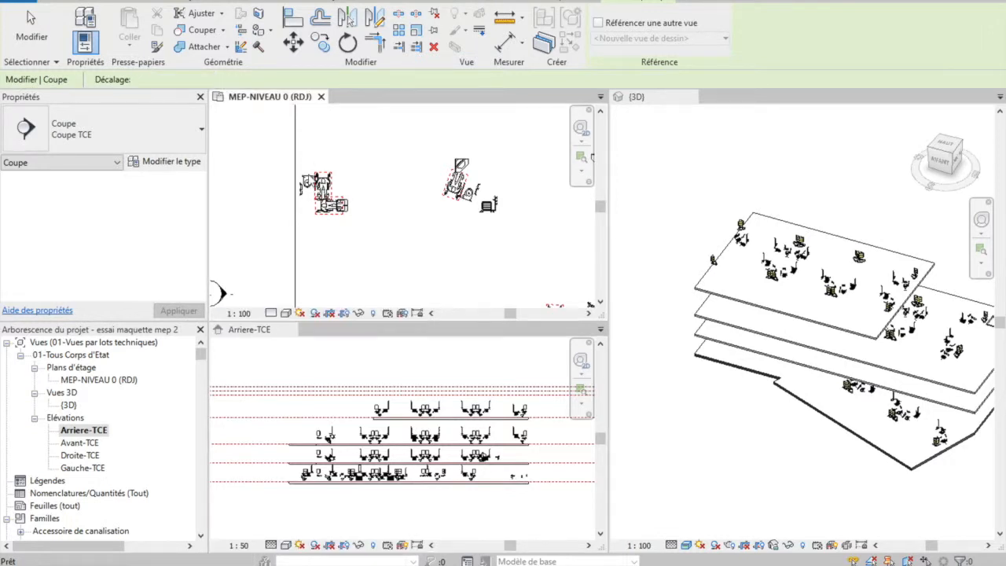
click(303, 159)
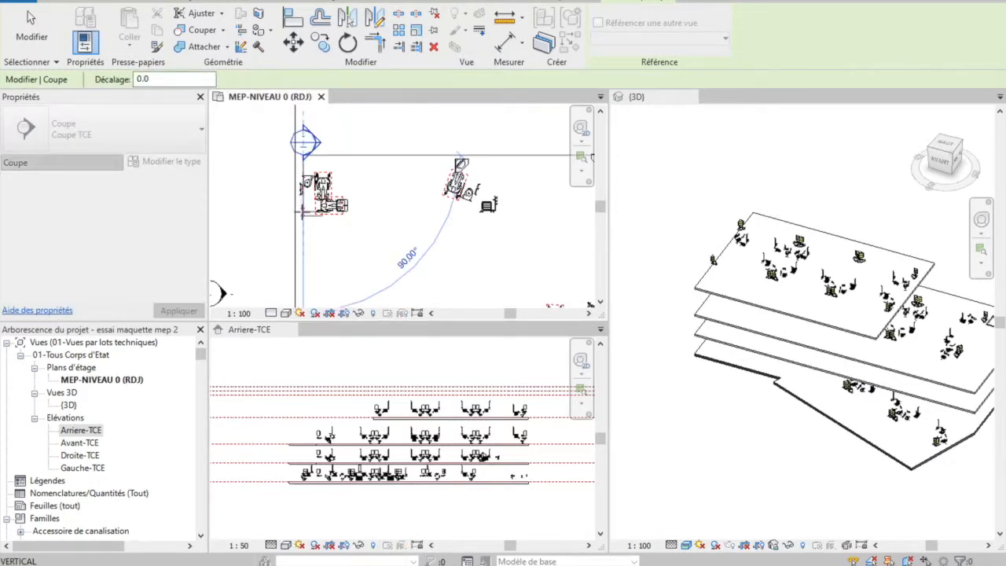
click(303, 212)
key(Escape)
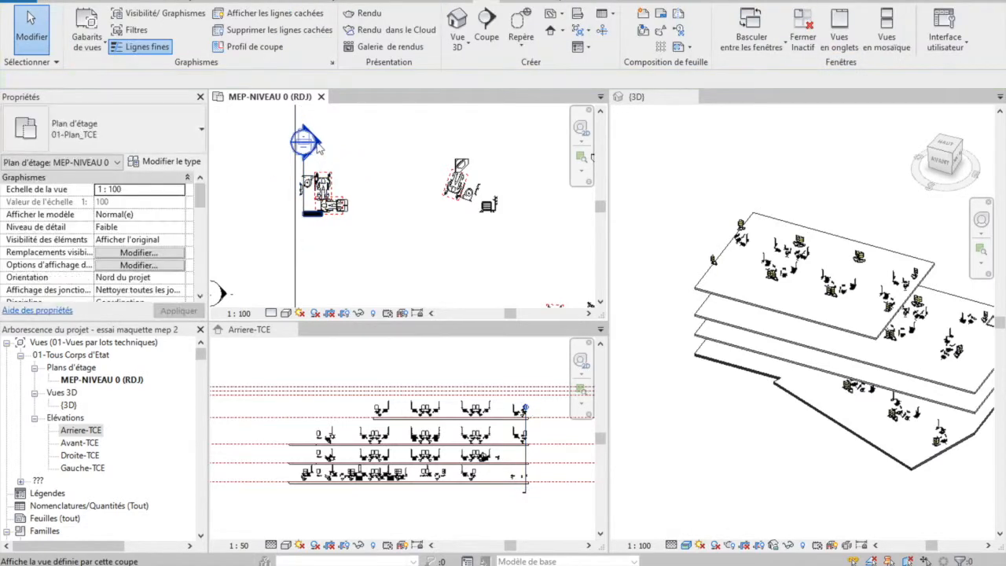
double_click(317, 144)
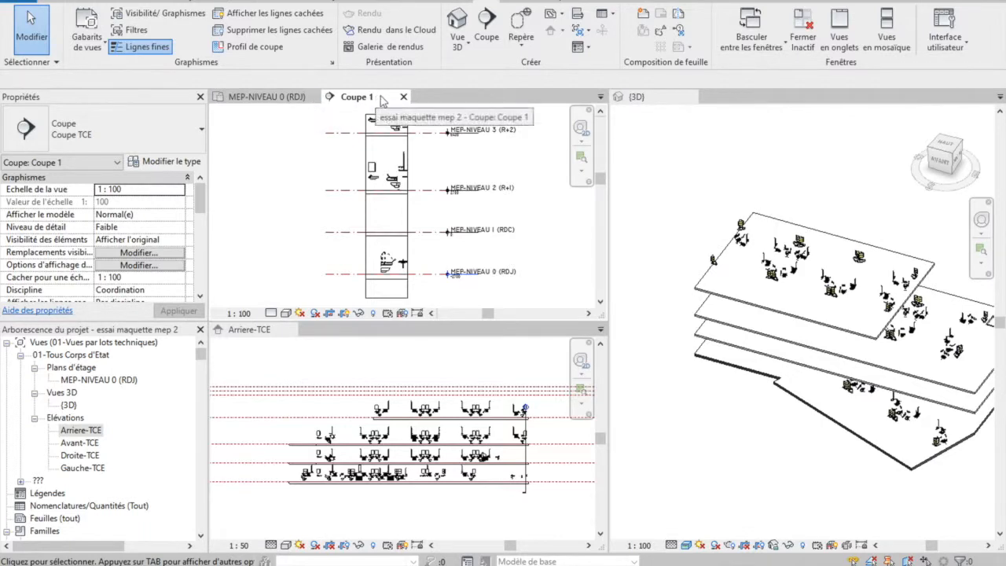
- Tile the open views again with the new section included and inspect the wall-hung WC in the section
click(886, 29)
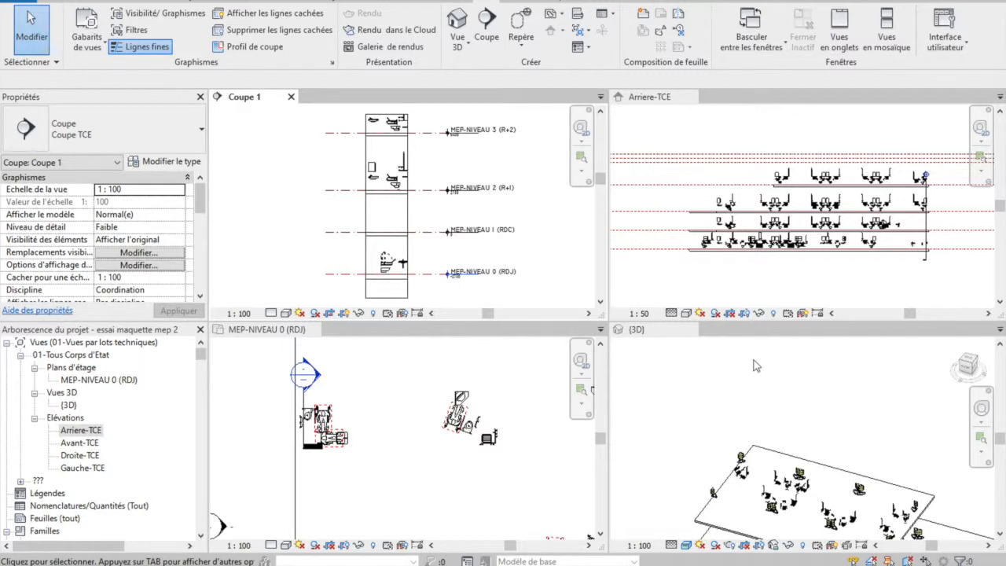
scroll(429, 246, up, 4)
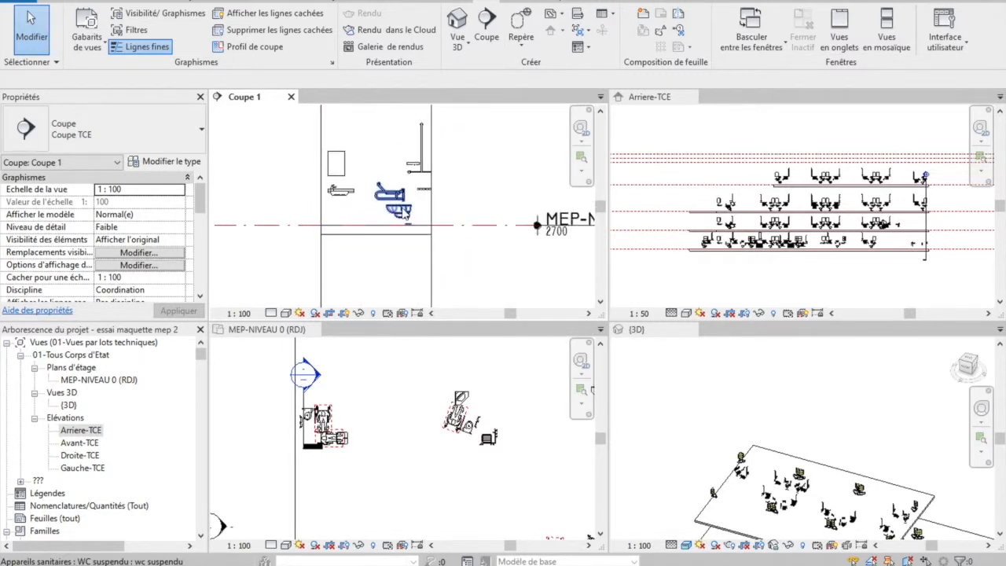
scroll(408, 255, down, 4)
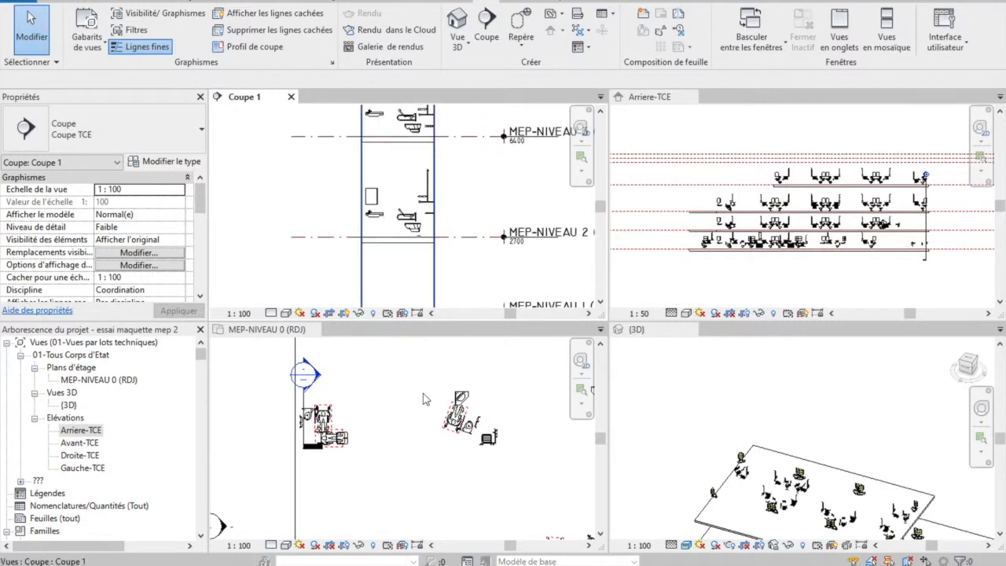
- Close the Arriere-TCE elevation and recentre the building in the enlarged 3D view
click(731, 98)
click(998, 96)
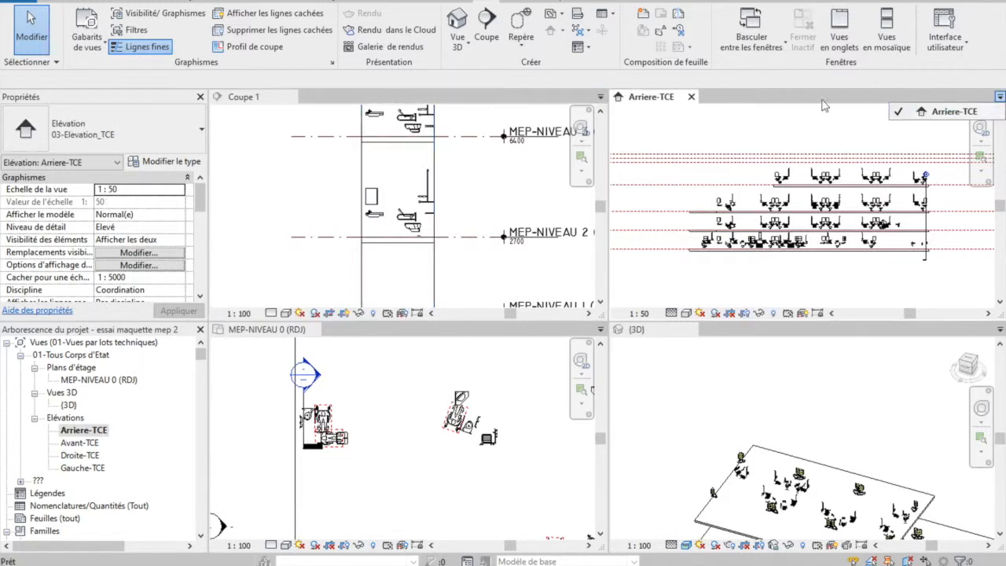
click(691, 95)
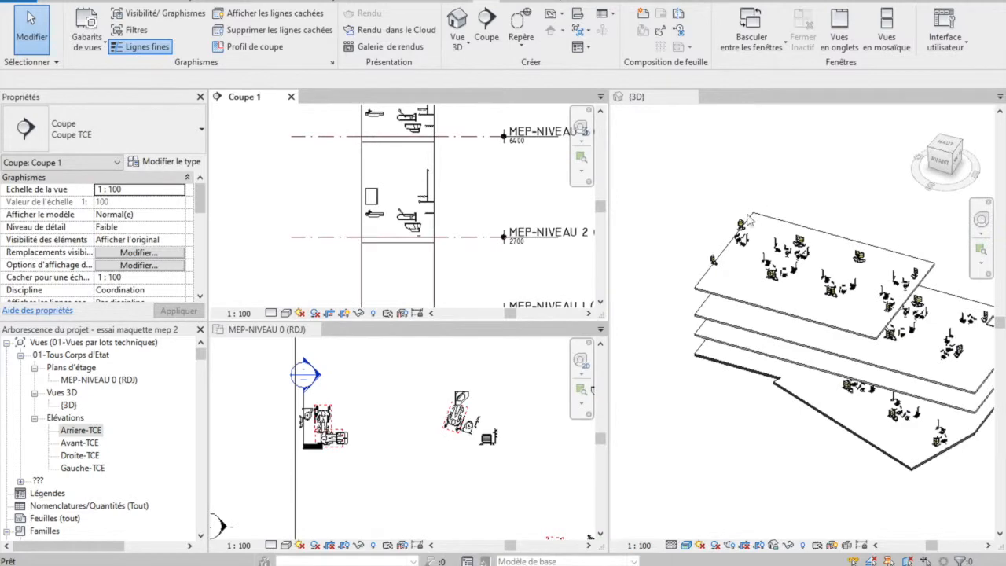
click(687, 409)
middle_drag(705, 414, 672, 378)
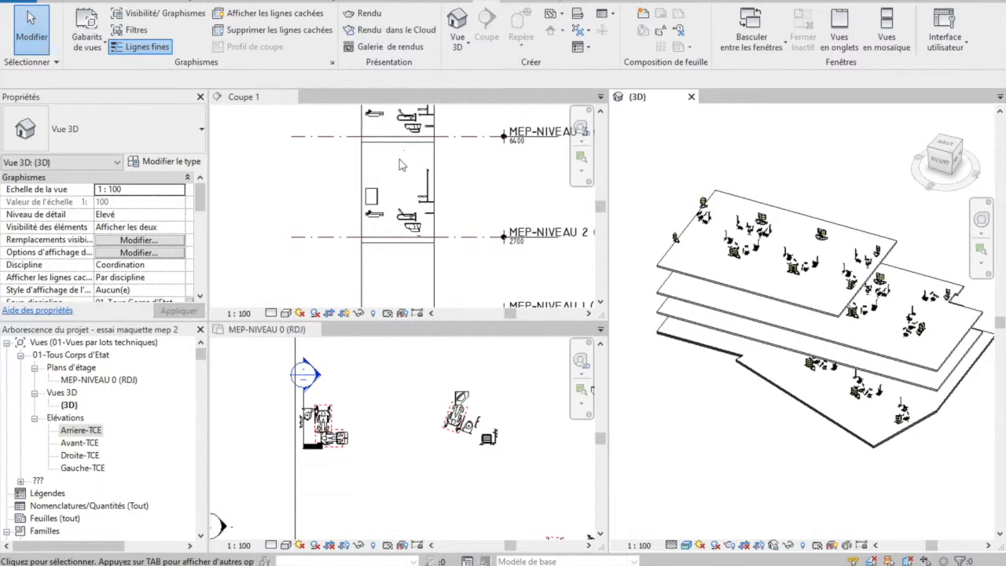
- Select the wall-hung WC above MEP-NIVEAU 2 (R+1) in the section and isolate it in 3D with a section box
scroll(399, 161, down, 4)
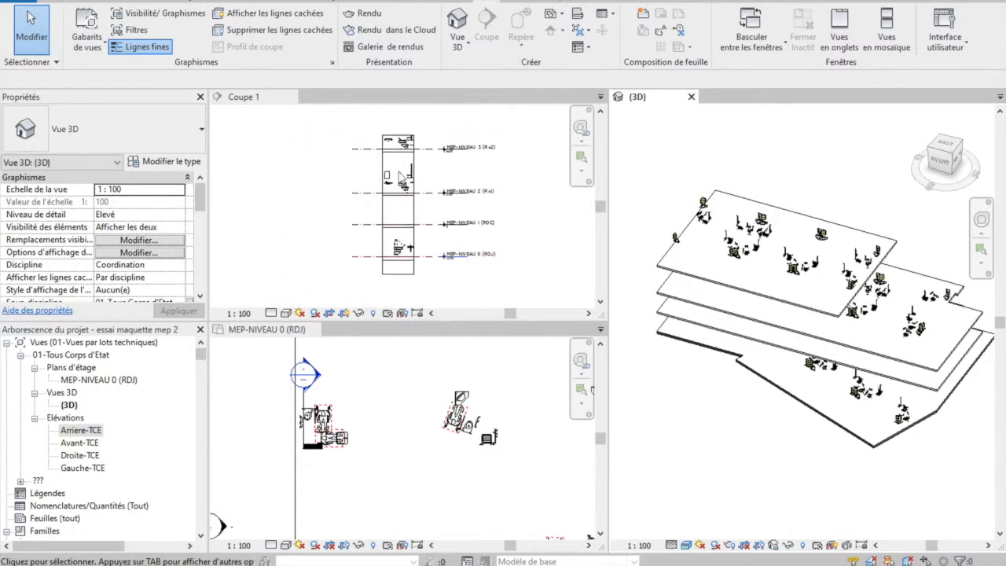
click(399, 174)
drag(396, 166, 413, 215)
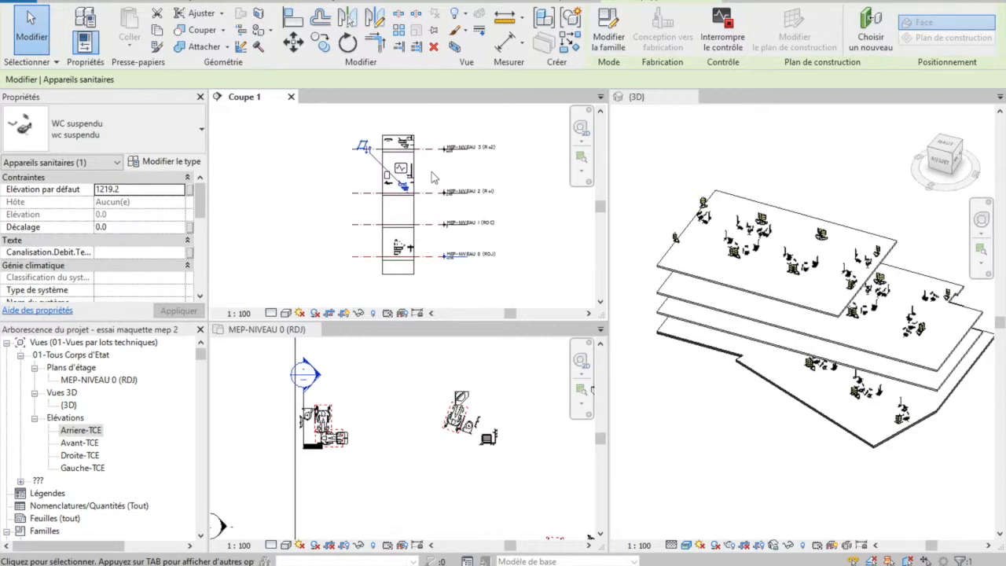
key(b)
key(x)
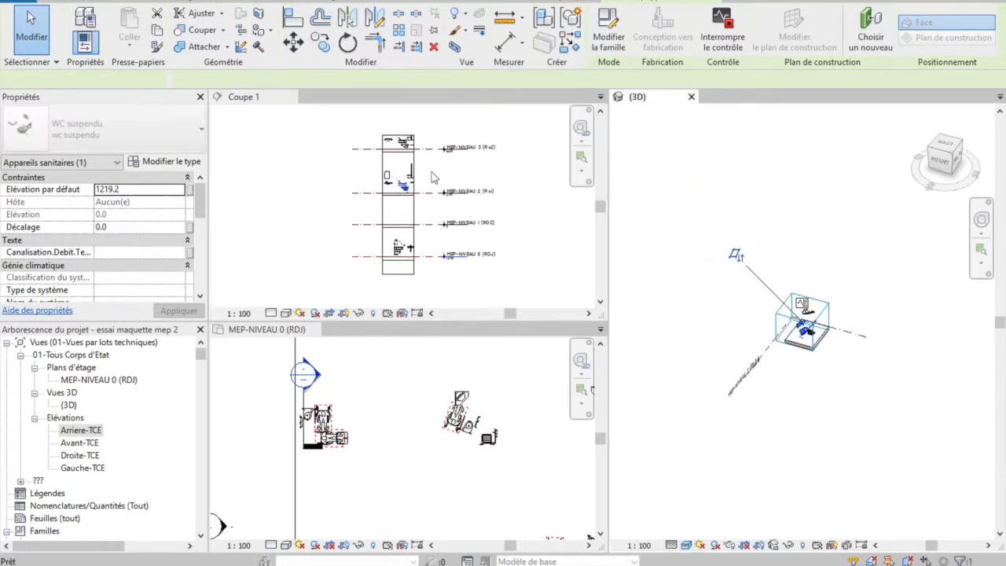
- Enlarge the section box on two sides to include the shower fixtures and more of the floor around the WC
scroll(811, 344, up, 3)
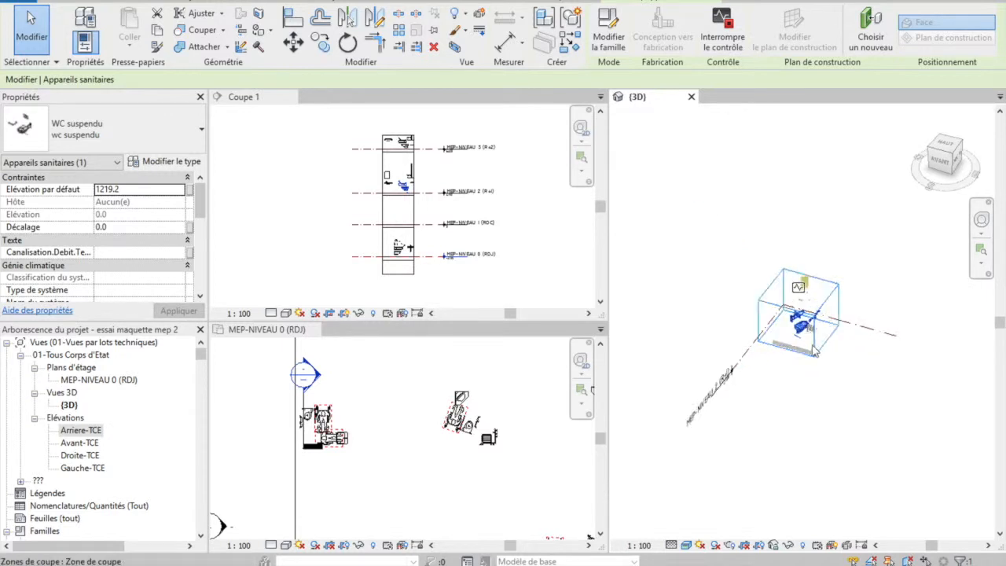
scroll(811, 344, up, 4)
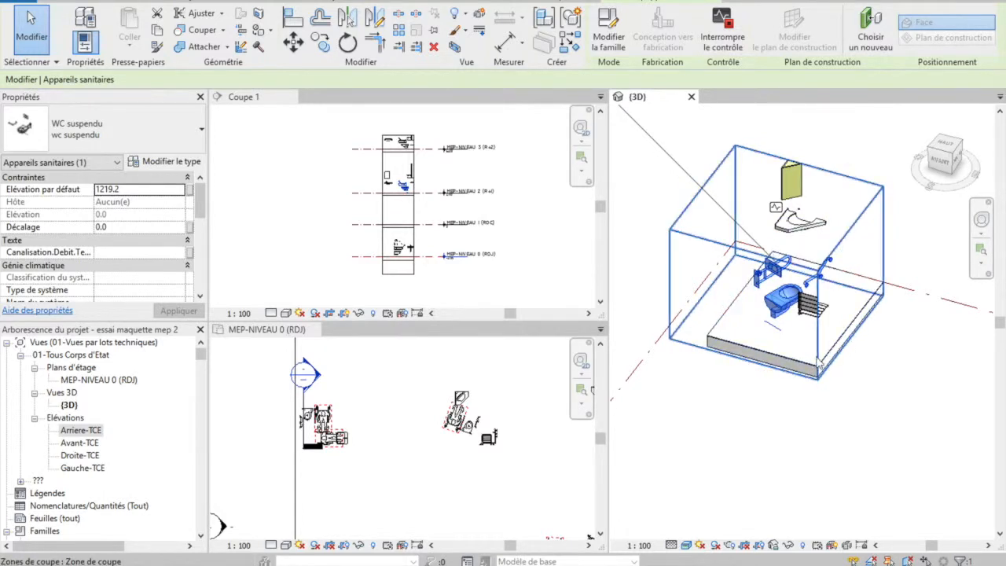
drag(819, 360, 919, 308)
drag(775, 312, 751, 343)
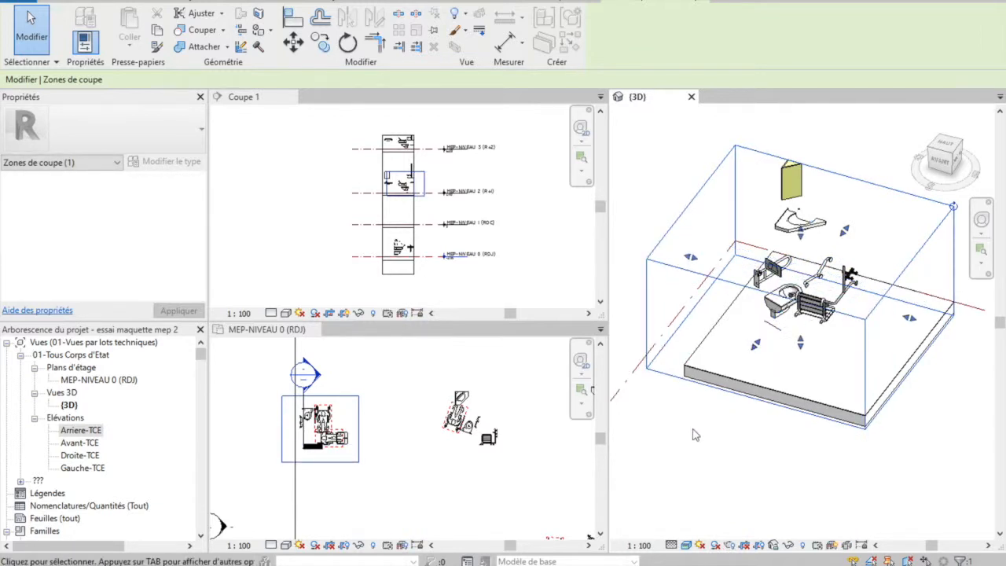
- Open the visual style choices for the MEP-NIVEAU 0 (RDJ) plan
click(286, 544)
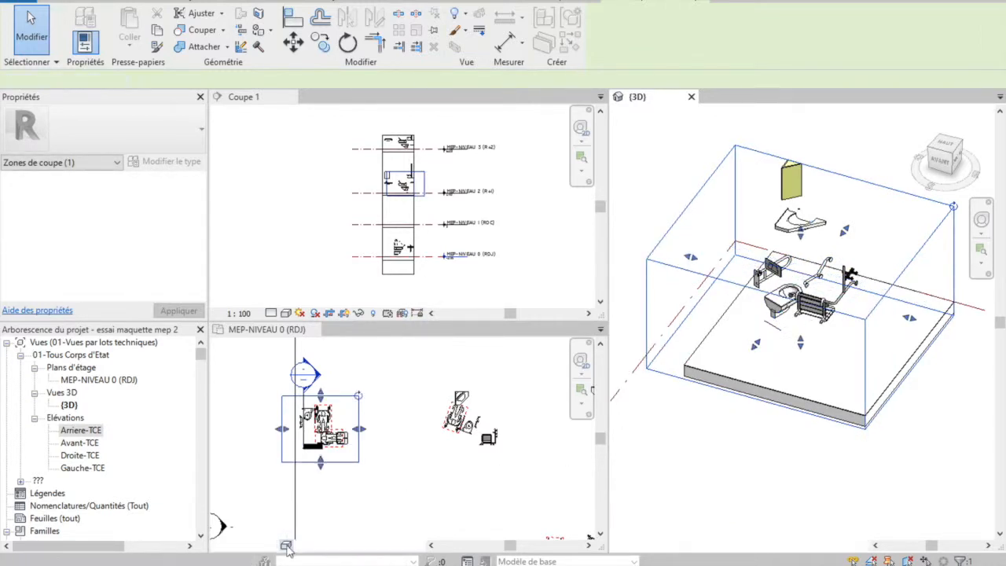